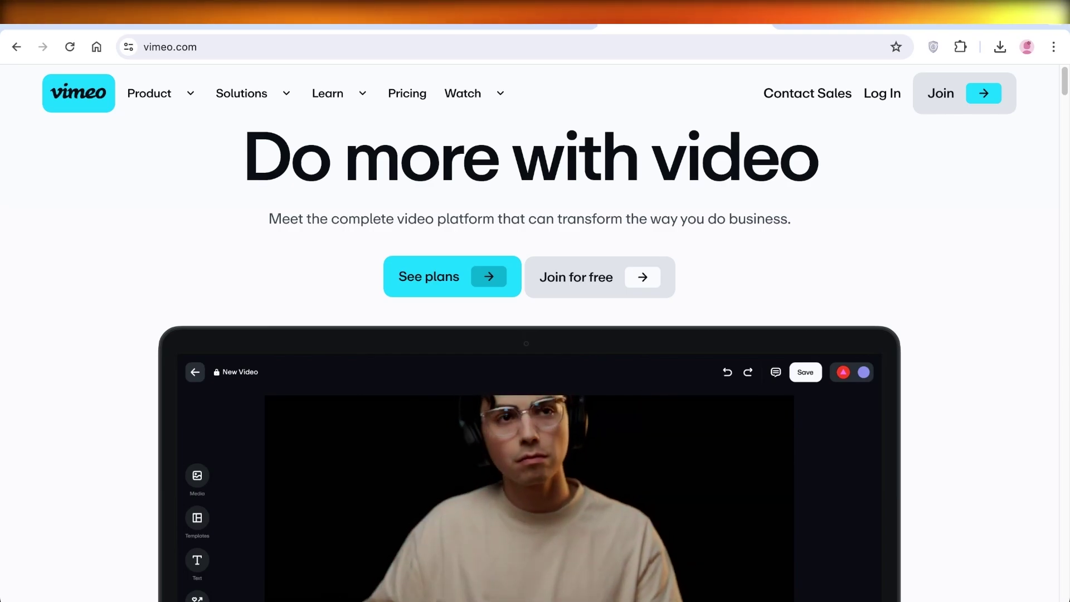
Step: Look over the Vimeo homepage and join Vimeo by signing in with a Google account
{"action": "scroll", "coordinate": [534, 334], "scroll_direction": "down", "scroll_amount": 1}
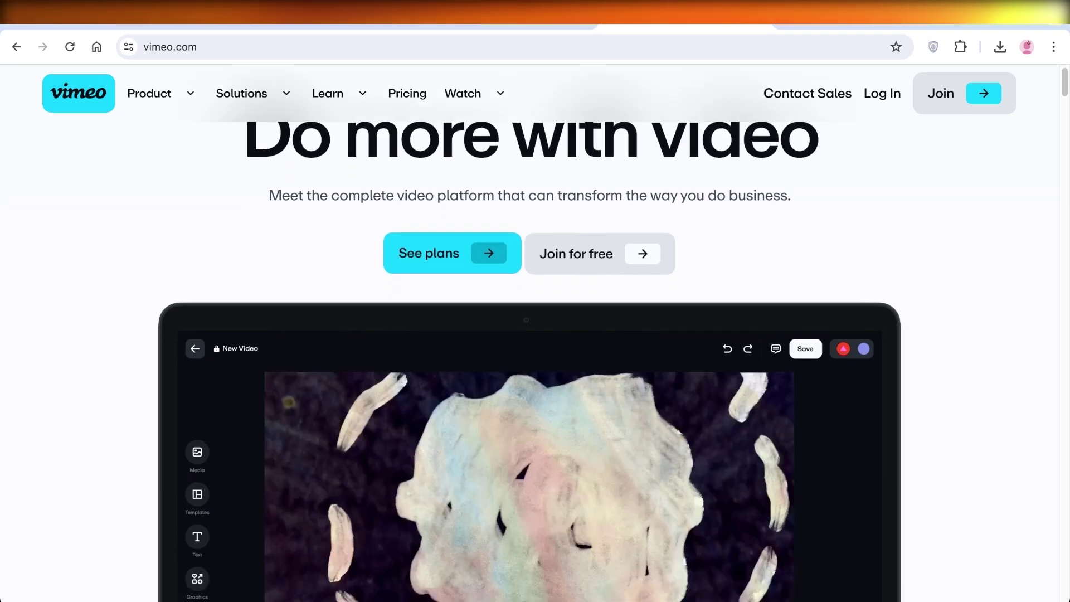
{"action": "scroll", "coordinate": [534, 334], "scroll_direction": "down", "scroll_amount": 3}
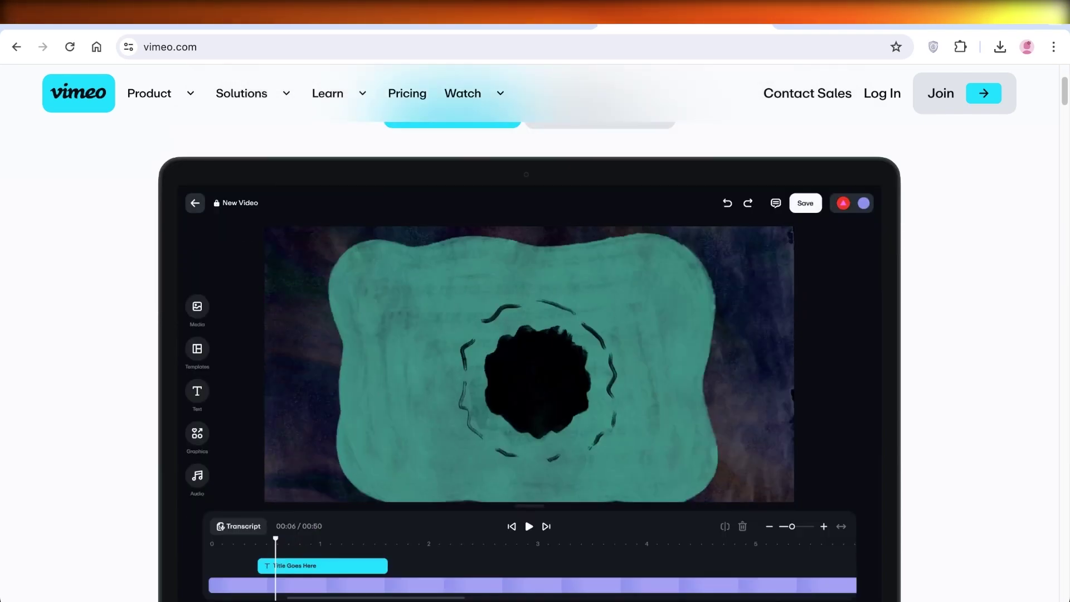
{"action": "scroll", "coordinate": [535, 334], "scroll_direction": "down", "scroll_amount": 2}
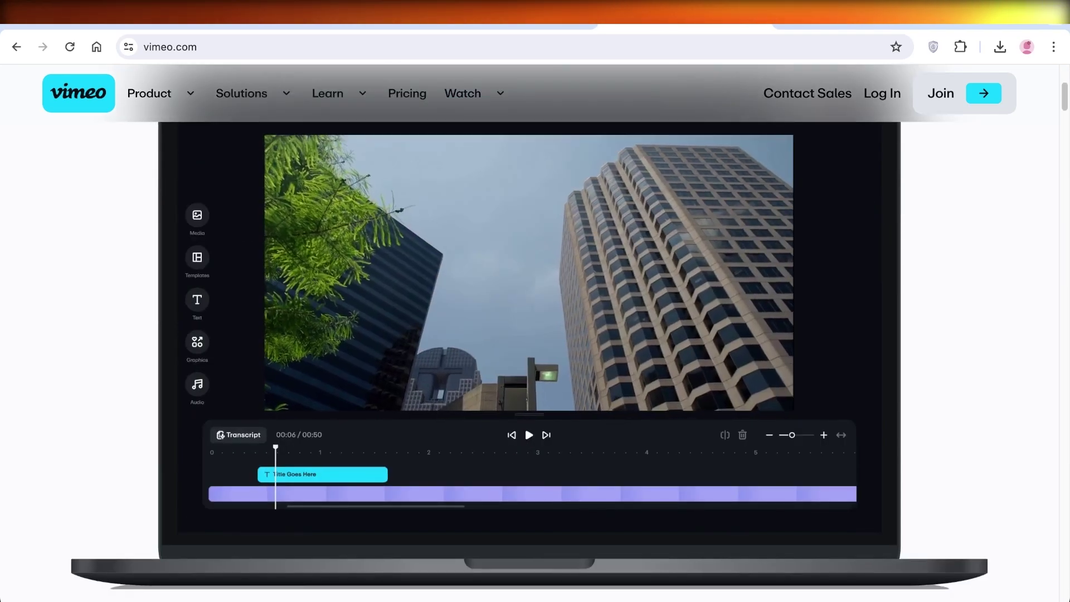
{"action": "scroll", "coordinate": [535, 334], "scroll_direction": "down", "scroll_amount": 3}
{"action": "scroll", "coordinate": [534, 334], "scroll_direction": "down", "scroll_amount": 8}
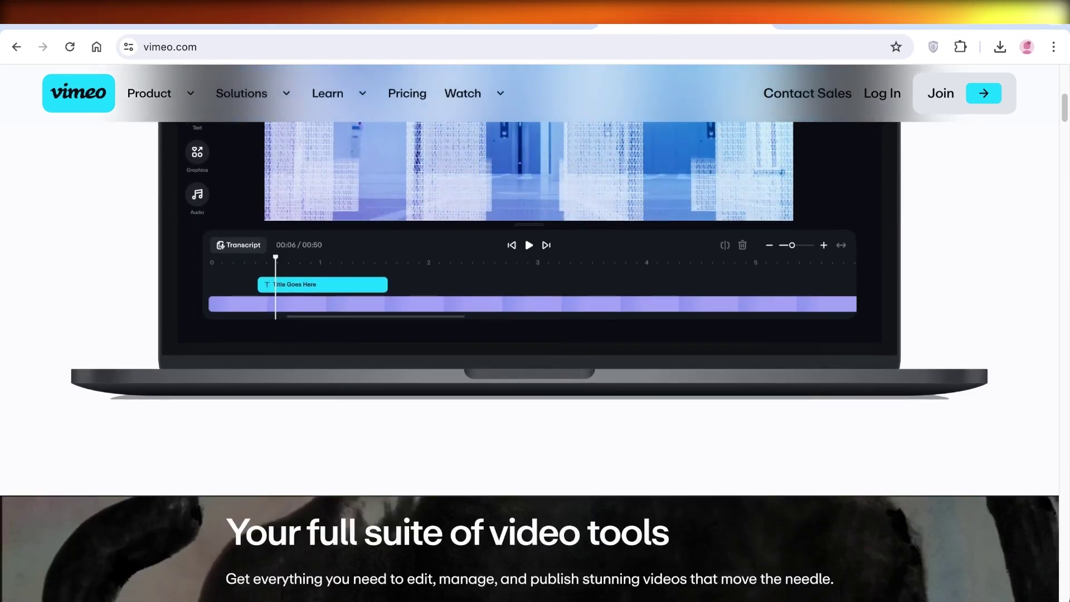
{"action": "scroll", "coordinate": [535, 334], "scroll_direction": "up", "scroll_amount": 15}
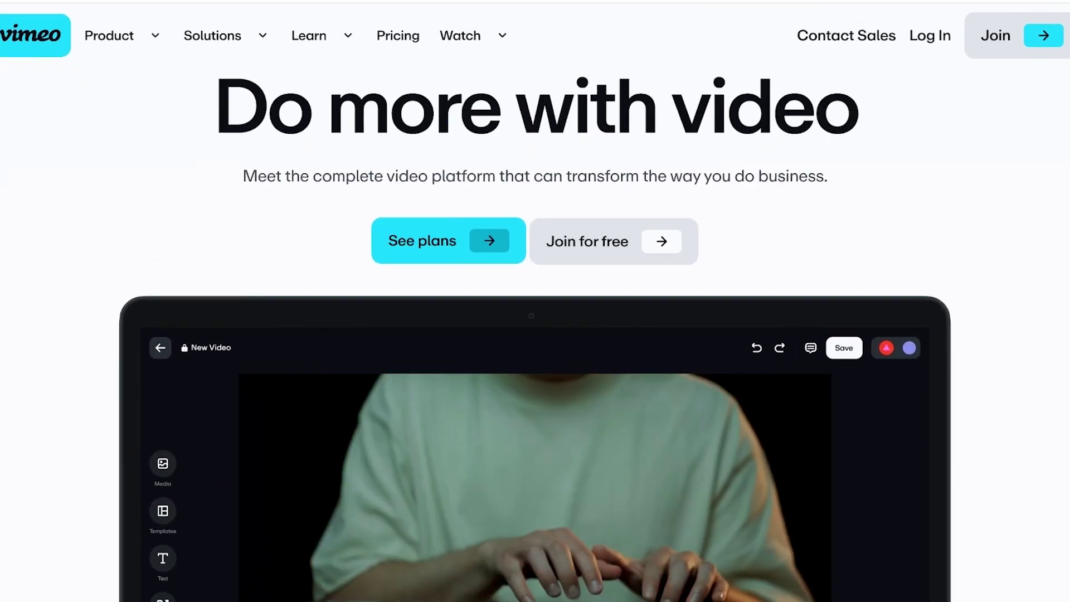
{"action": "left_click", "coordinate": [1016, 35]}
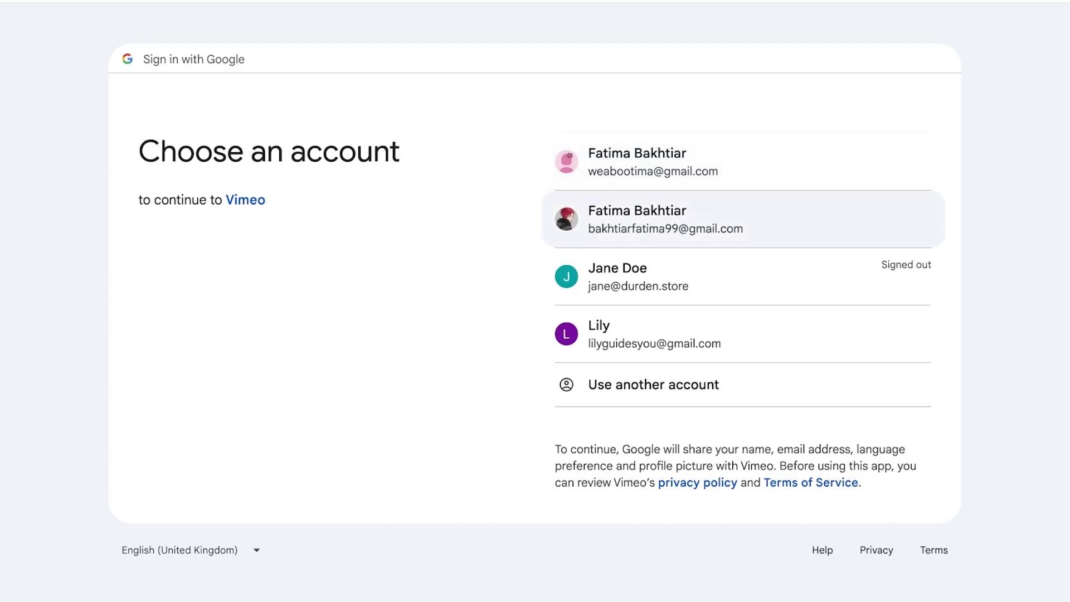
{"action": "left_click", "coordinate": [742, 219]}
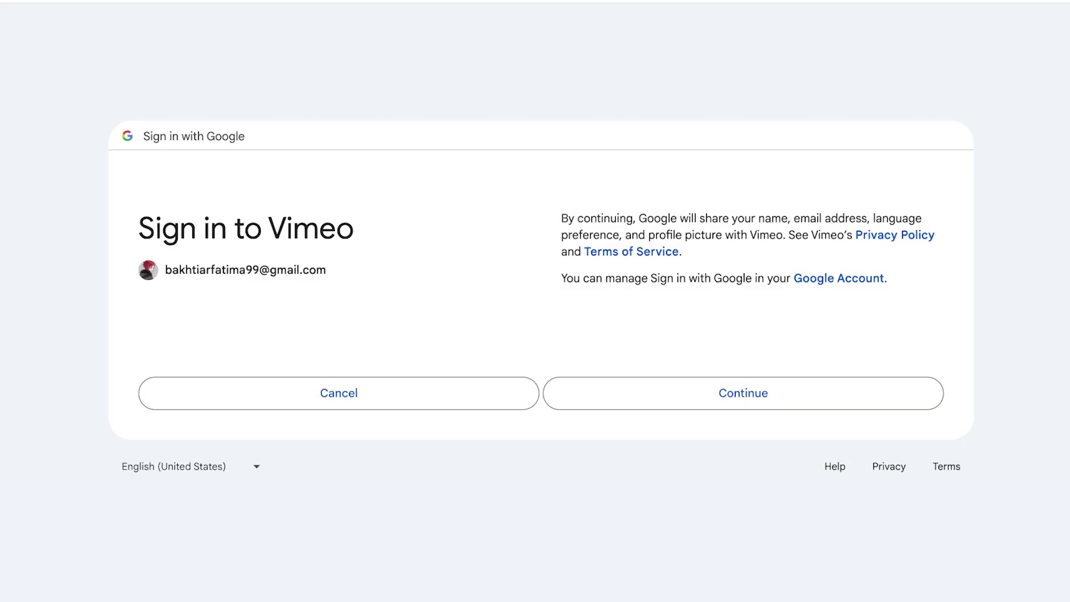
{"action": "left_click", "coordinate": [754, 393]}
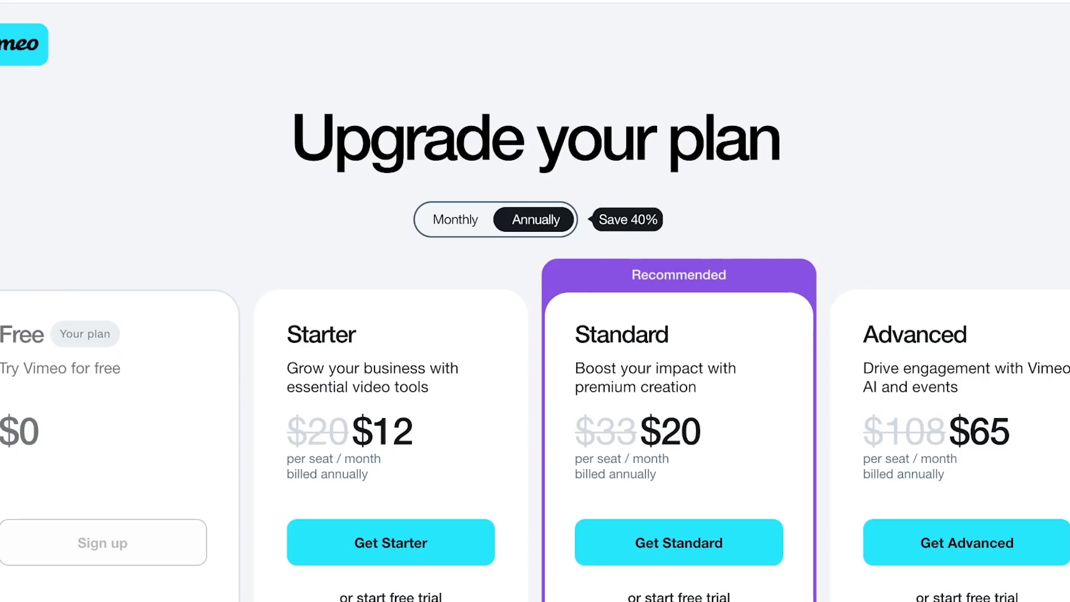
Step: Review the features and prices of the upgrade plans and close the plan offer
{"action": "scroll", "coordinate": [534, 301], "scroll_direction": "down", "scroll_amount": 10}
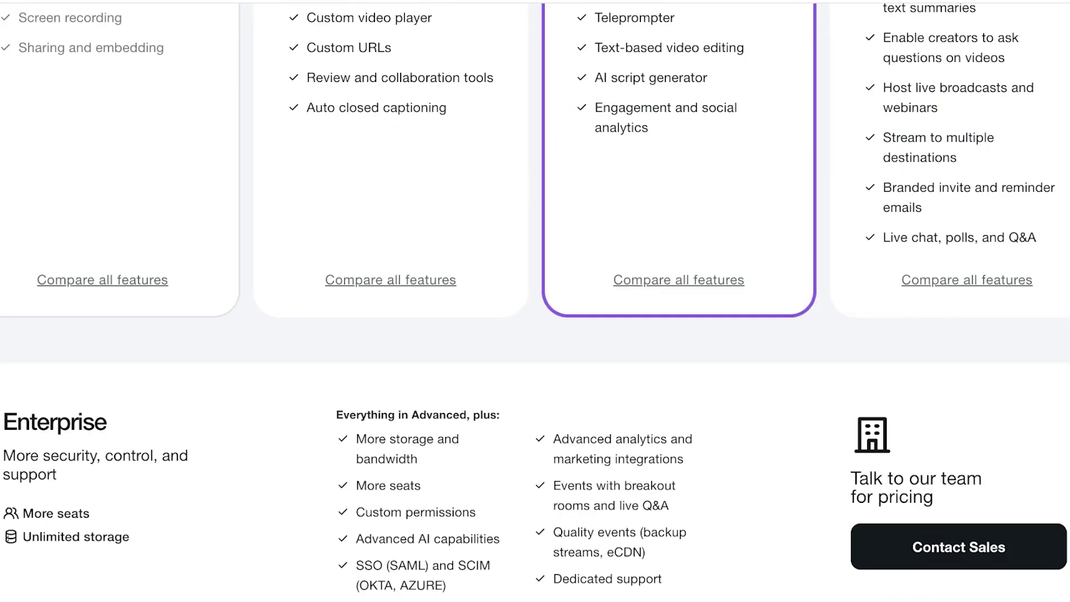
{"action": "scroll", "coordinate": [535, 301], "scroll_direction": "down", "scroll_amount": 20}
{"action": "scroll", "coordinate": [535, 300], "scroll_direction": "up", "scroll_amount": 5}
{"action": "scroll", "coordinate": [535, 300], "scroll_direction": "up", "scroll_amount": 10}
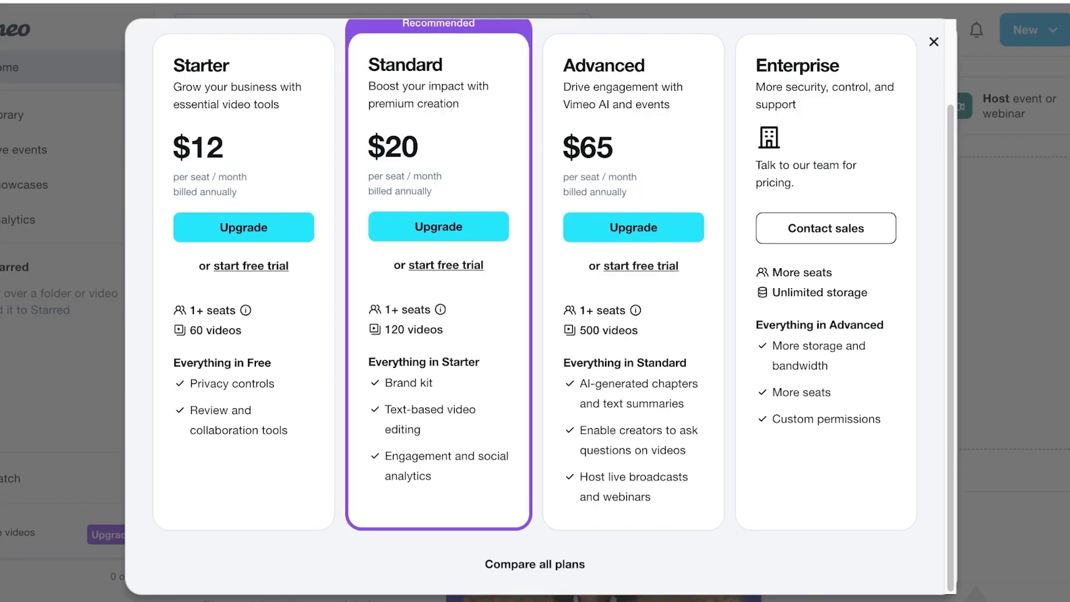
{"action": "scroll", "coordinate": [535, 306], "scroll_direction": "up", "scroll_amount": 2}
{"action": "left_click", "coordinate": [933, 41]}
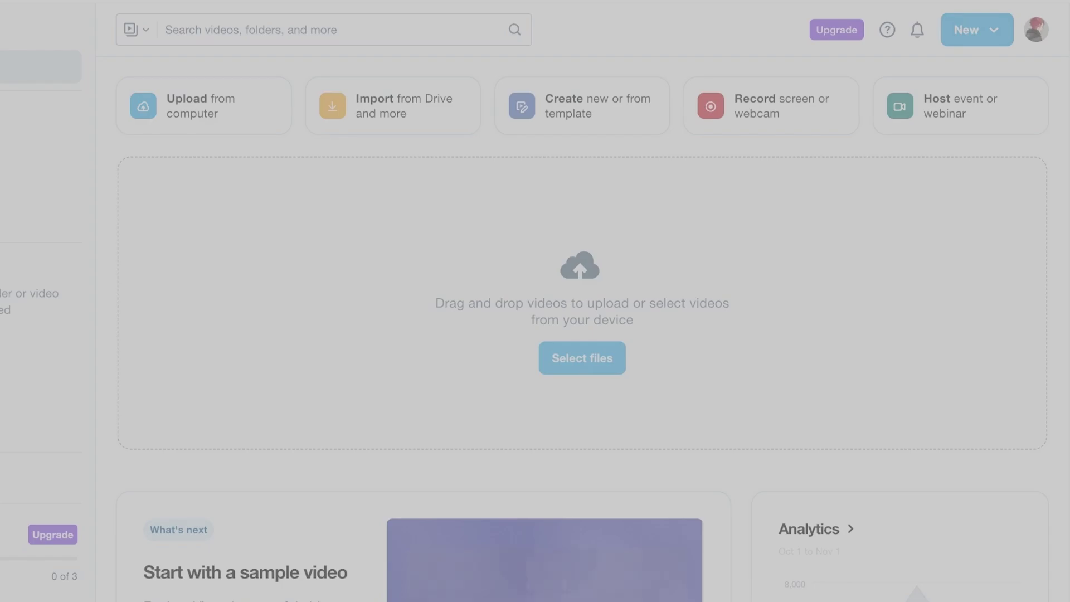
Step: Upload the video "Vimeo" from the computer and look over the home page during the upload
{"action": "key", "text": "Return"}
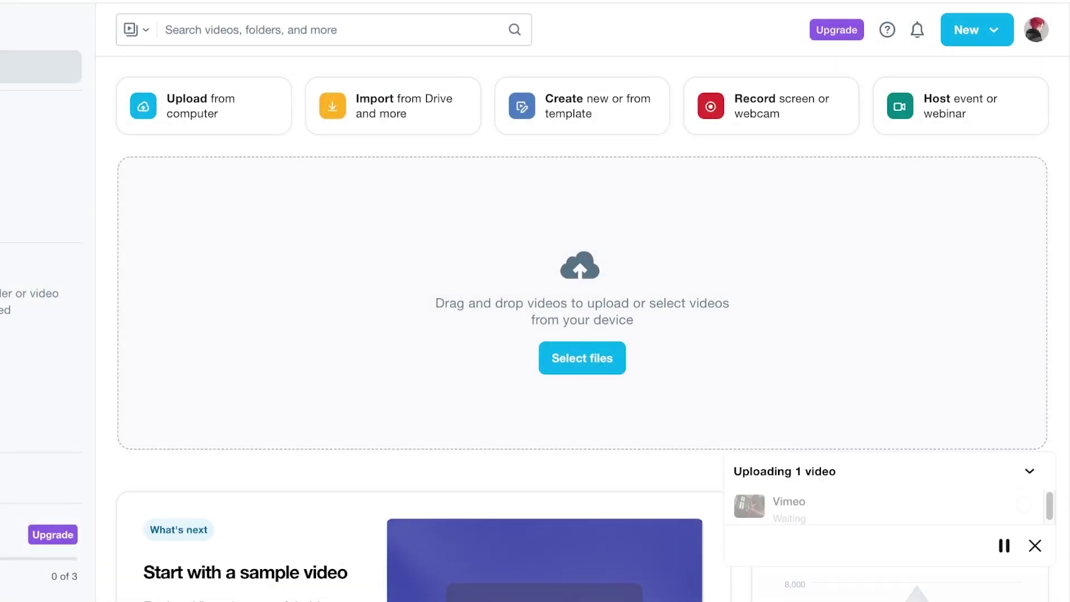
{"action": "scroll", "coordinate": [582, 328], "scroll_direction": "down", "scroll_amount": 8}
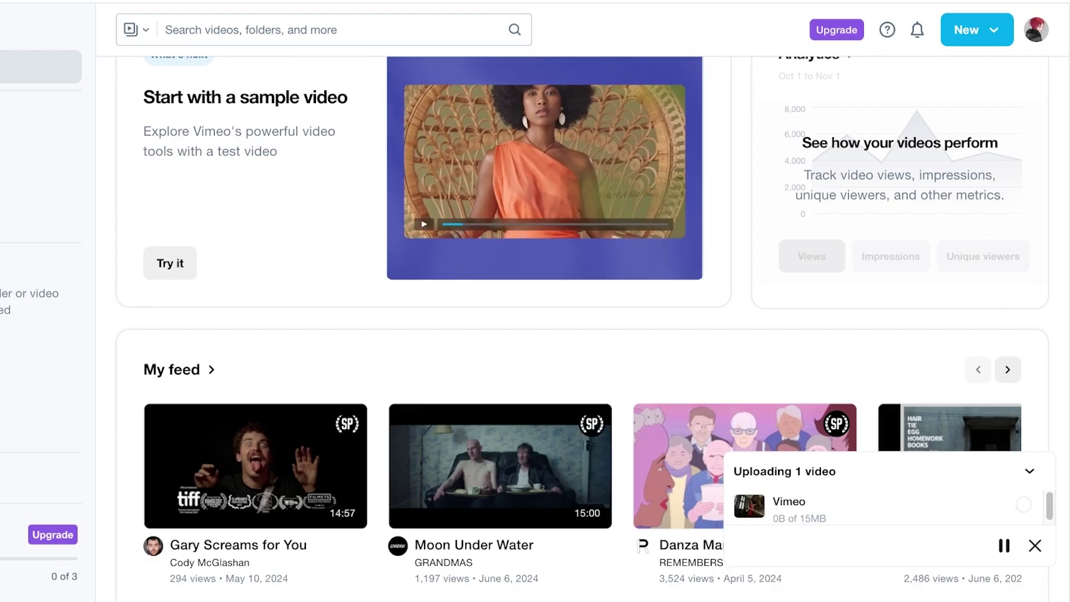
{"action": "scroll", "coordinate": [583, 329], "scroll_direction": "up", "scroll_amount": 7}
{"action": "scroll", "coordinate": [582, 329], "scroll_direction": "down", "scroll_amount": 5}
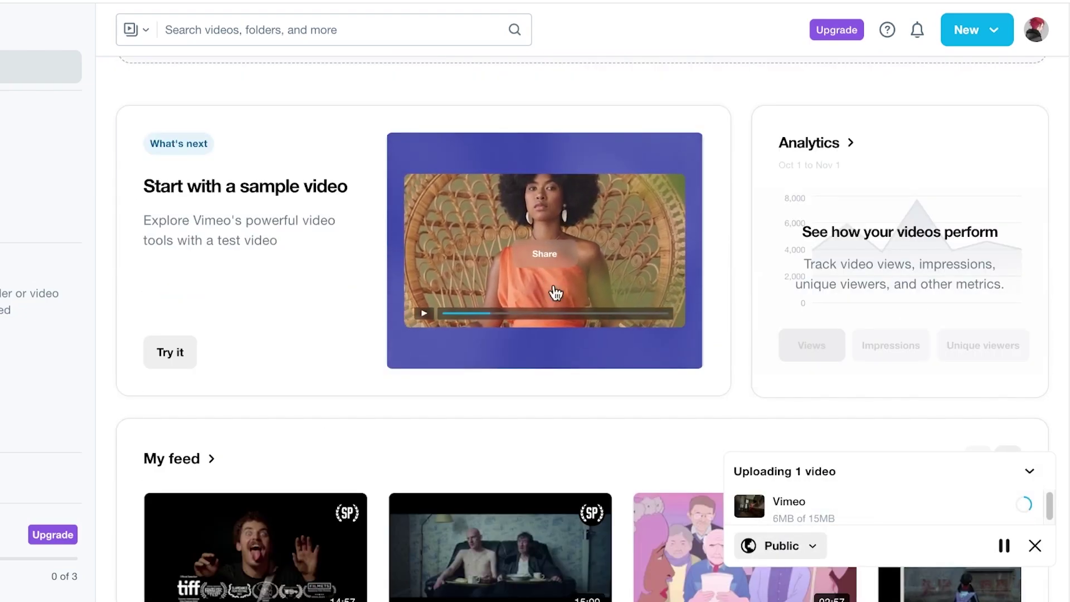
{"action": "scroll", "coordinate": [546, 259], "scroll_direction": "up", "scroll_amount": 1}
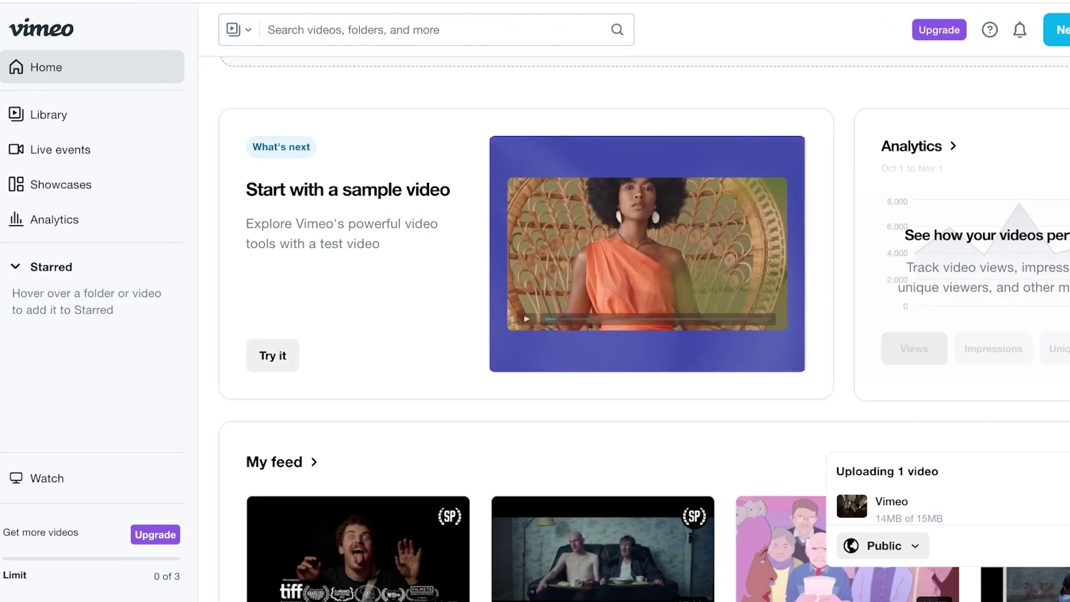
{"action": "scroll", "coordinate": [641, 334], "scroll_direction": "up", "scroll_amount": 3}
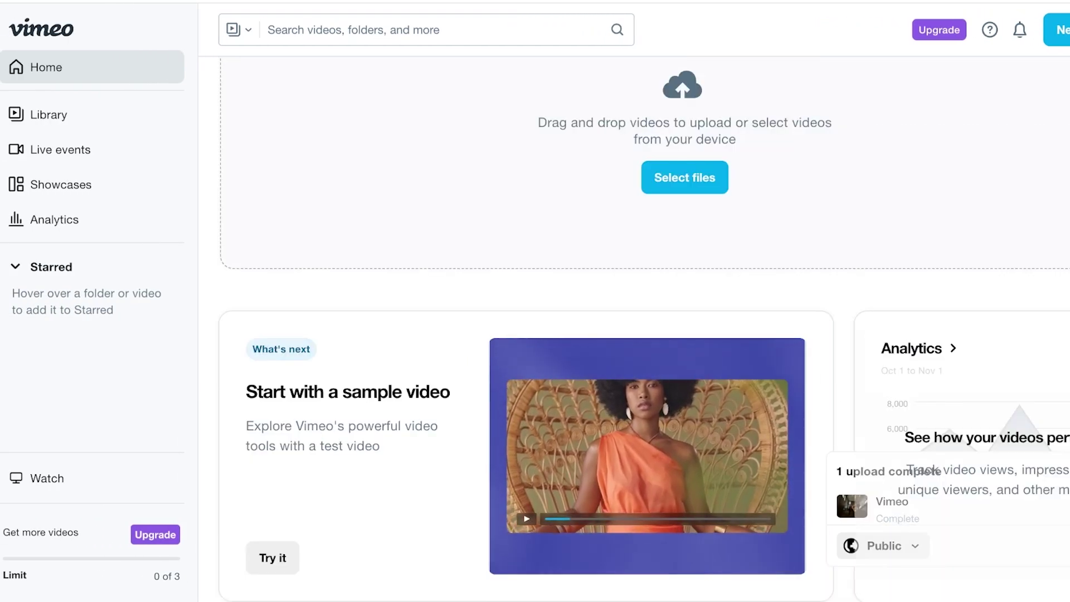
{"action": "scroll", "coordinate": [640, 334], "scroll_direction": "up", "scroll_amount": 3}
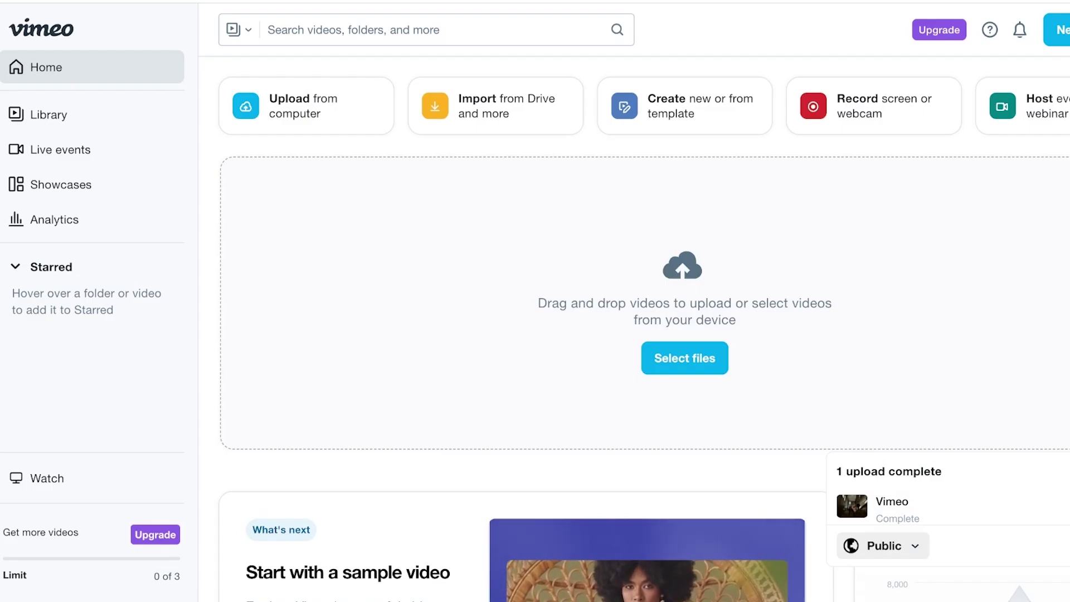
Step: Examine the Library, Showcases and Analytics pages, and view the uploaded video's page and its available actions
{"action": "left_click", "coordinate": [49, 114]}
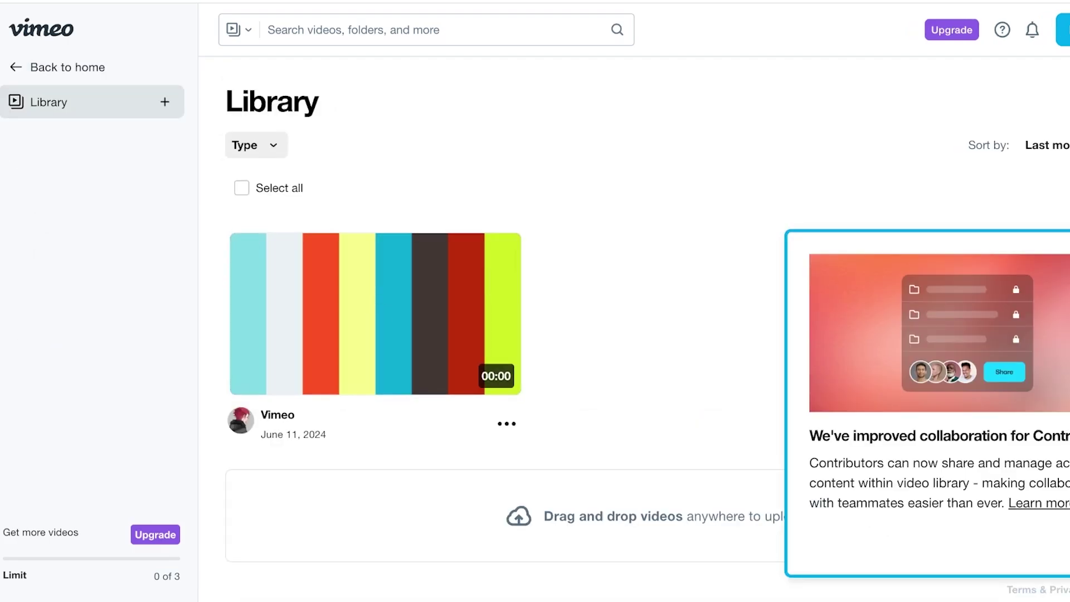
{"action": "left_click", "coordinate": [66, 66]}
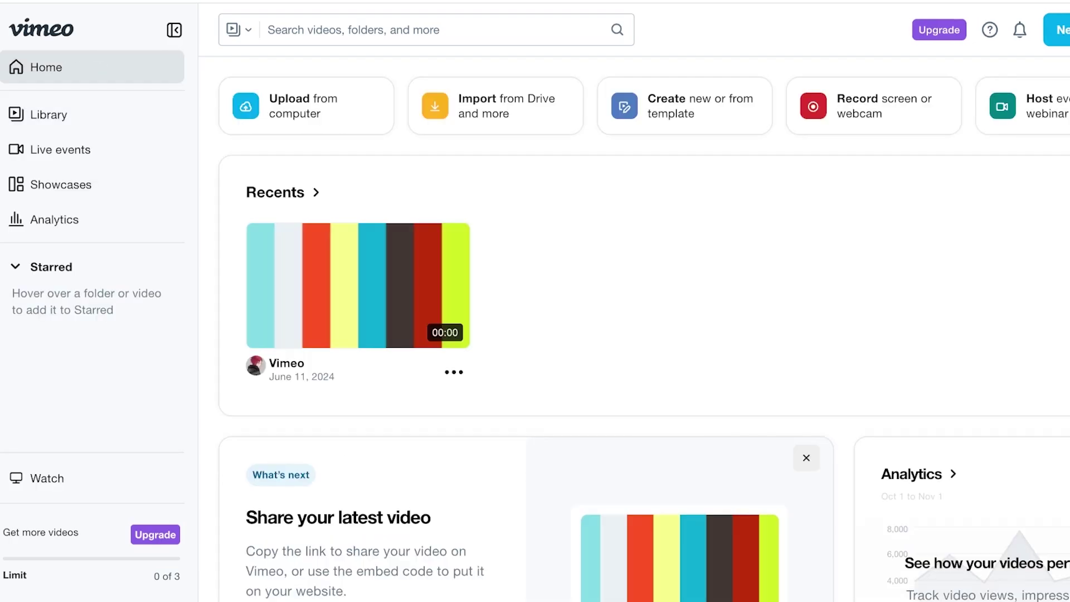
{"action": "left_click", "coordinate": [60, 185]}
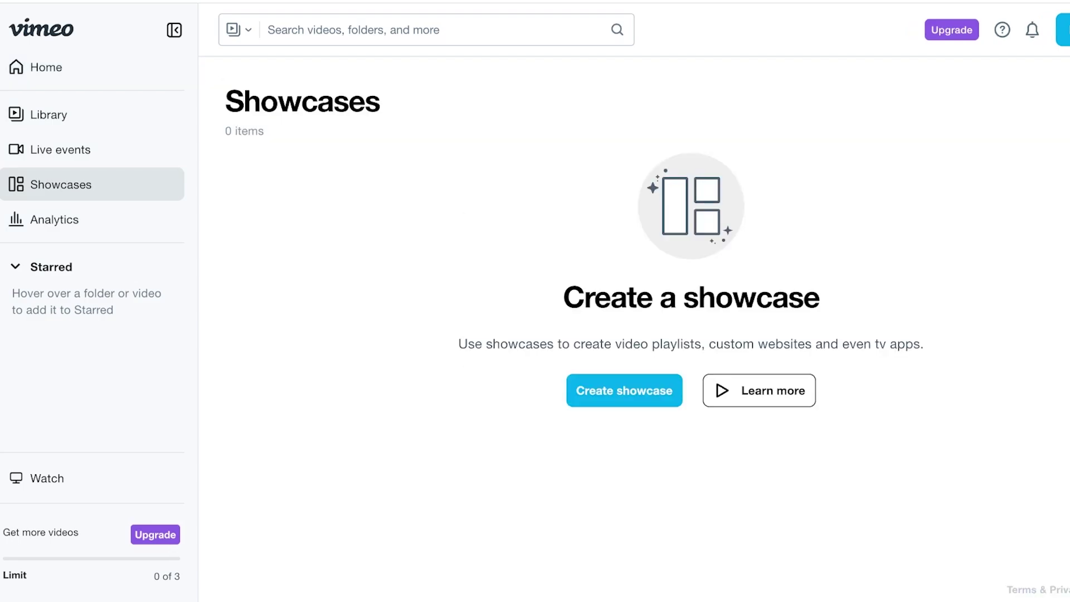
{"action": "left_click", "coordinate": [54, 219]}
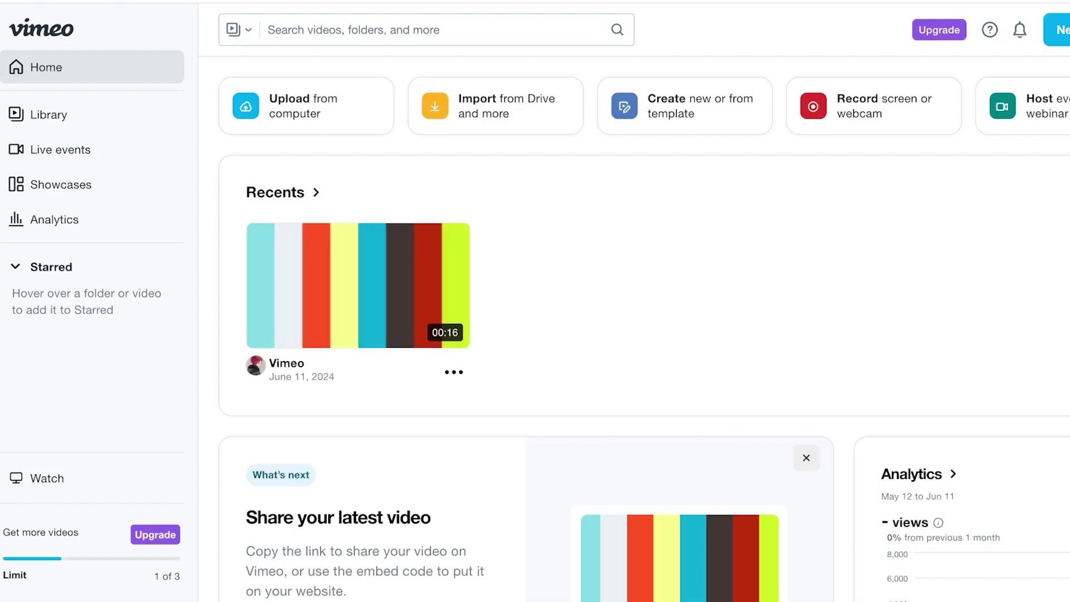
{"action": "scroll", "coordinate": [633, 328], "scroll_direction": "down", "scroll_amount": 4}
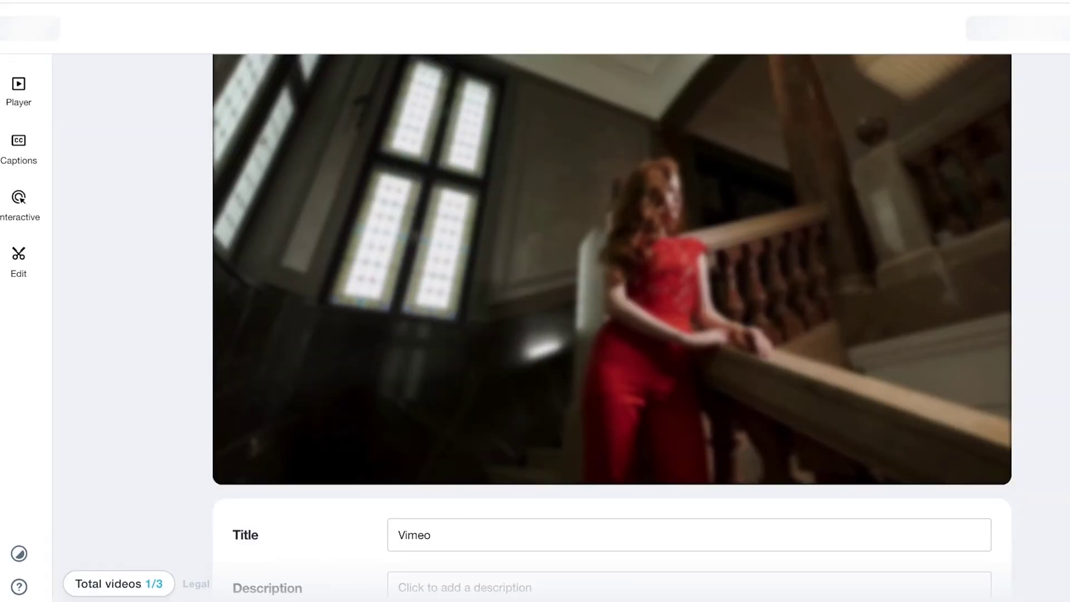
{"action": "left_click", "coordinate": [453, 372]}
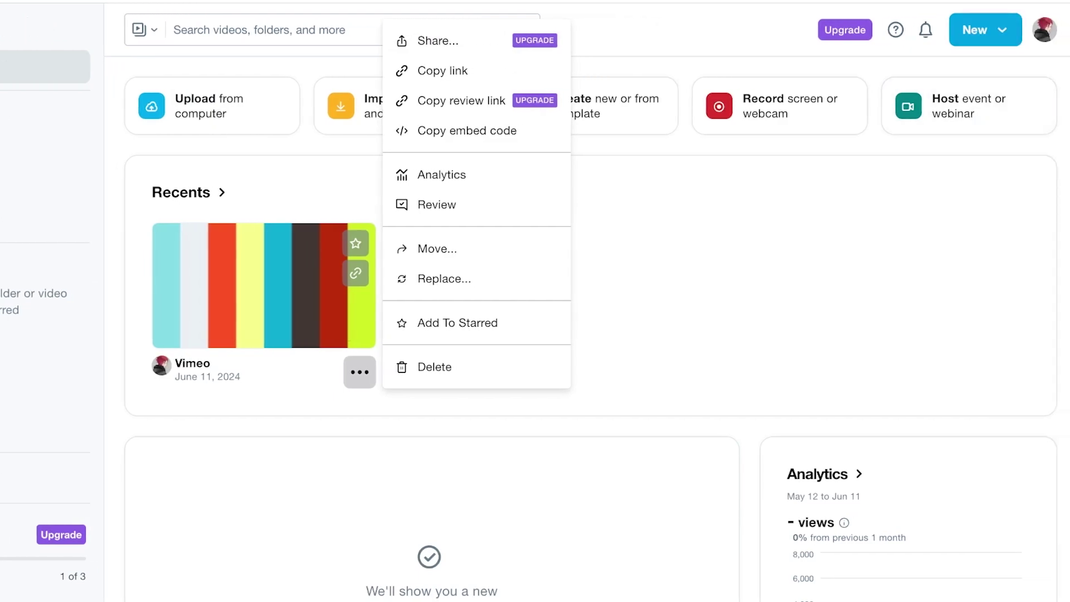
Step: Create a new 16:9 video project and add the uploaded video from the library to the timeline
{"action": "left_click", "coordinate": [985, 29]}
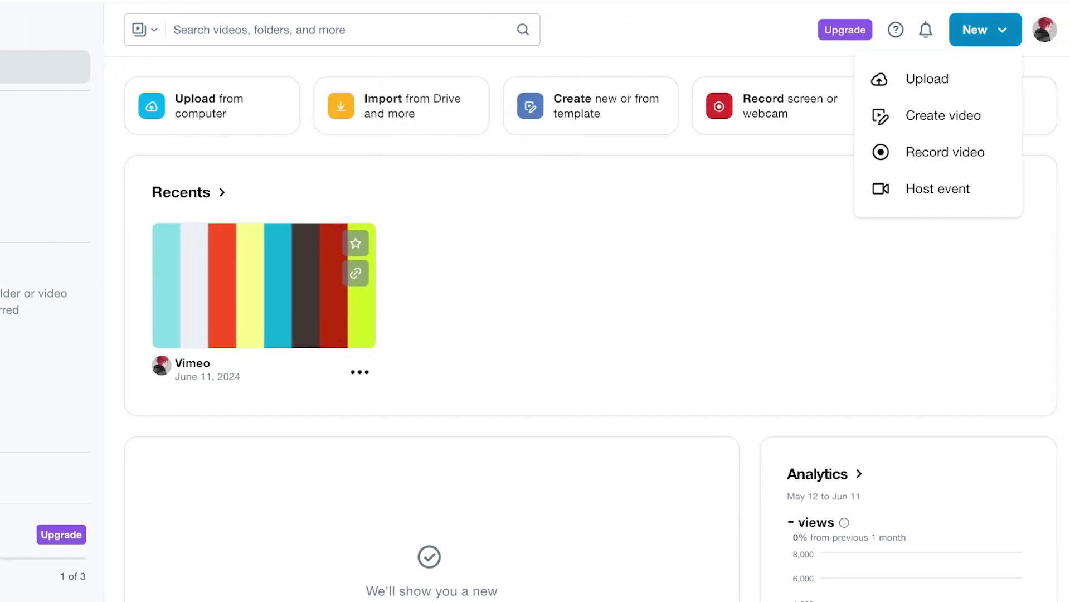
{"action": "left_click", "coordinate": [942, 115]}
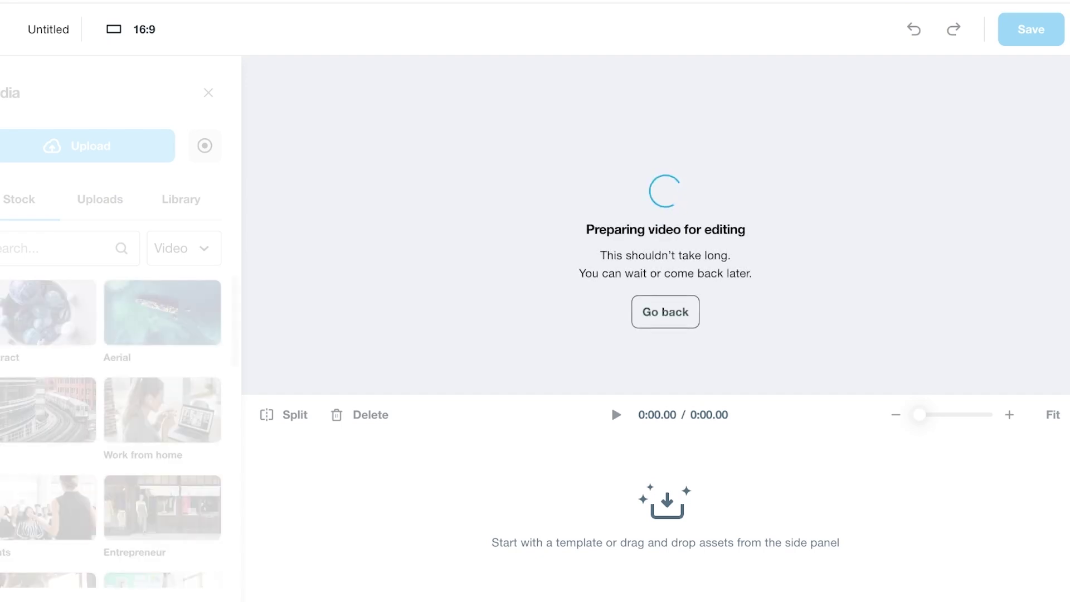
{"action": "left_click", "coordinate": [99, 199]}
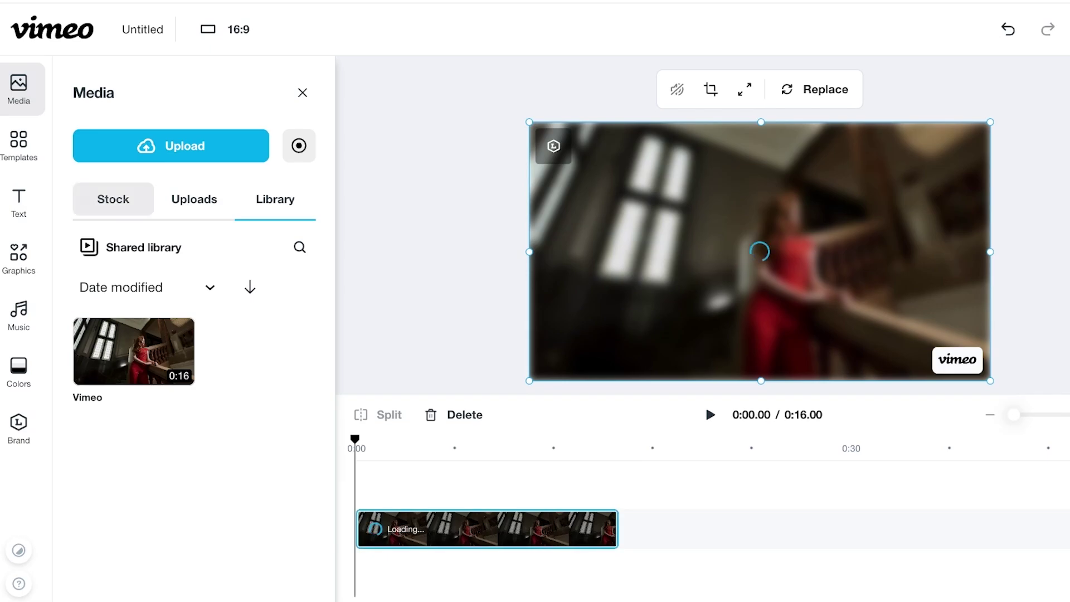
Step: Browse the stock footage categories and the video templates, viewing the scenes of Summer Collection Launch
{"action": "left_click", "coordinate": [113, 199]}
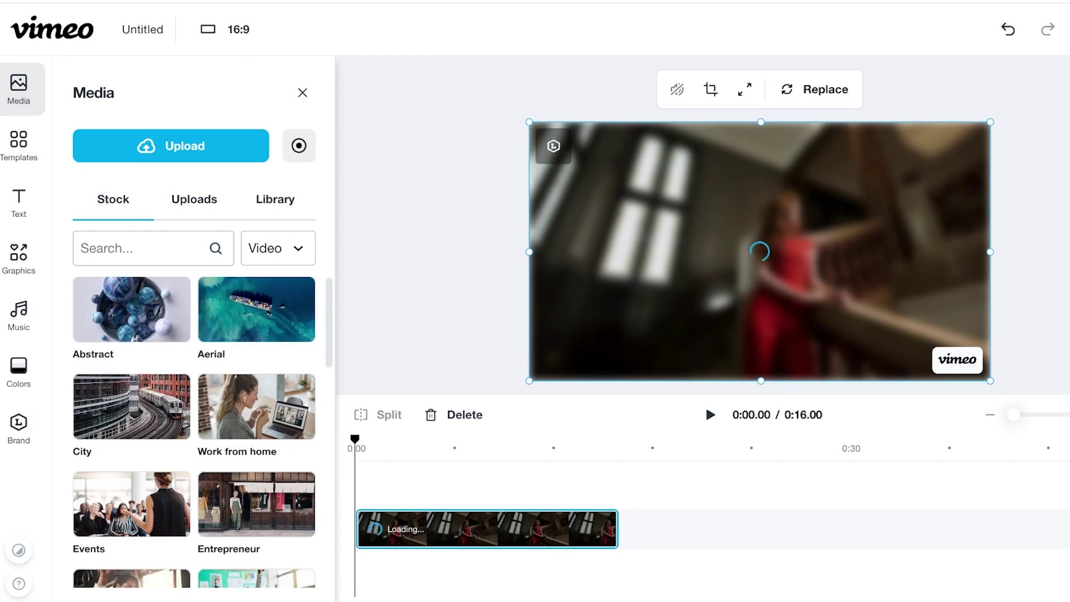
{"action": "left_click", "coordinate": [18, 145]}
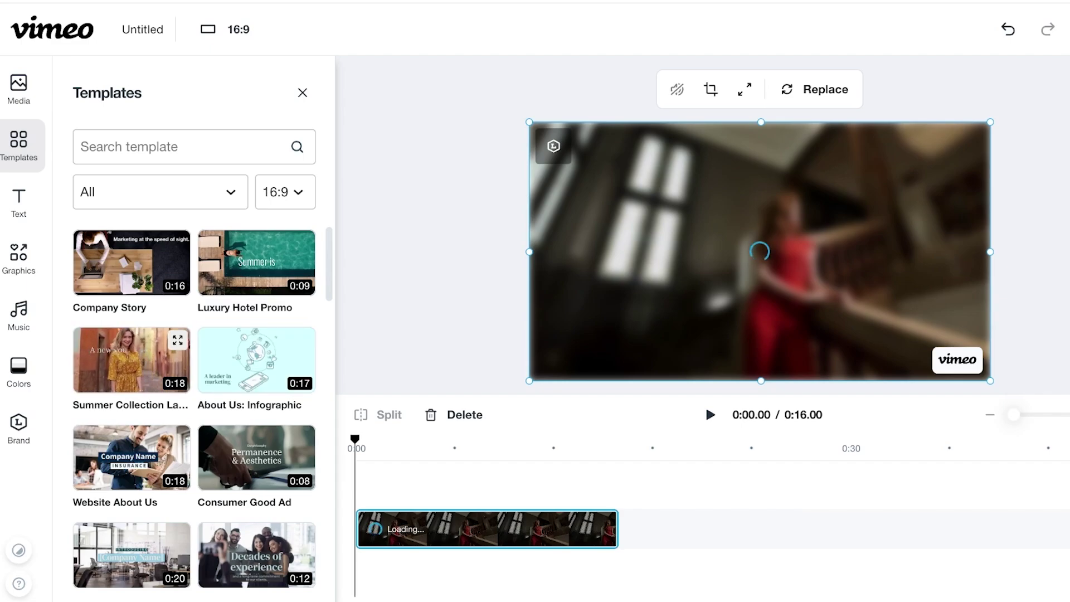
{"action": "scroll", "coordinate": [194, 406], "scroll_direction": "down", "scroll_amount": 5}
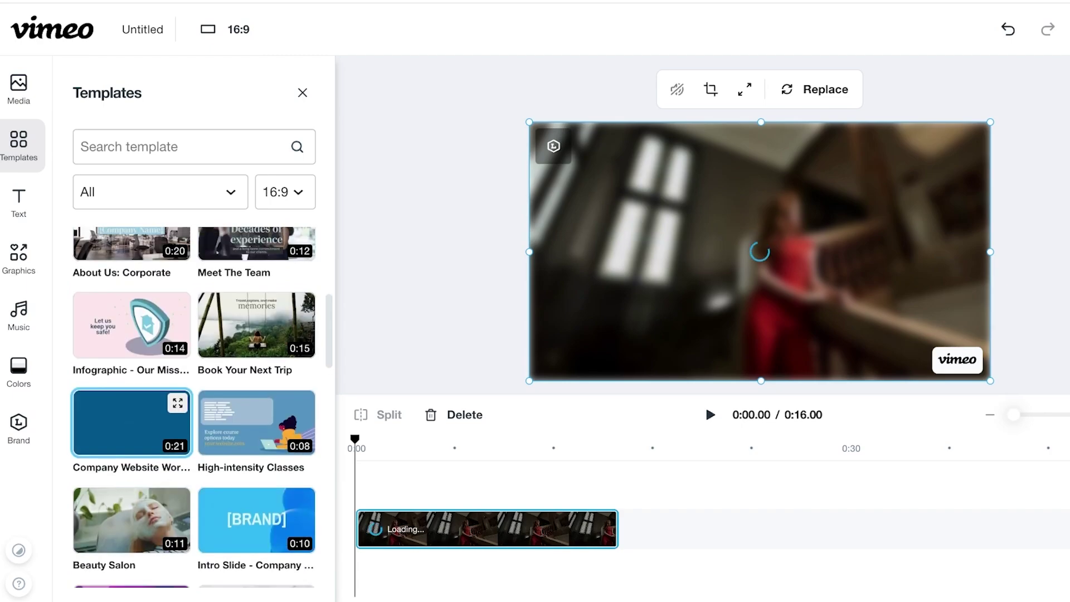
{"action": "scroll", "coordinate": [256, 357], "scroll_direction": "up", "scroll_amount": 3}
{"action": "scroll", "coordinate": [256, 357], "scroll_direction": "up", "scroll_amount": 3}
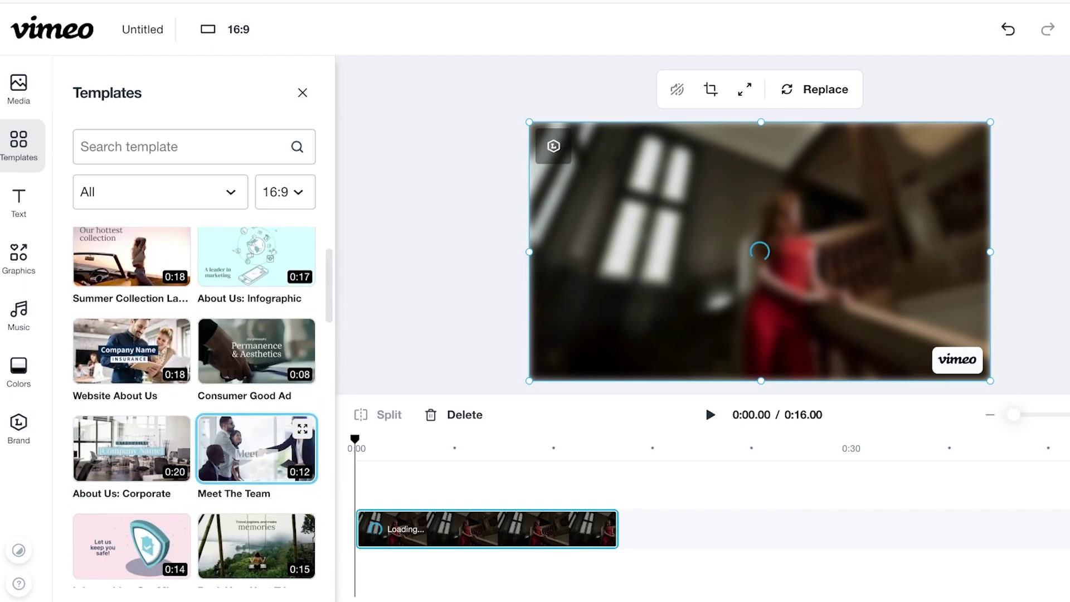
{"action": "left_click", "coordinate": [131, 360]}
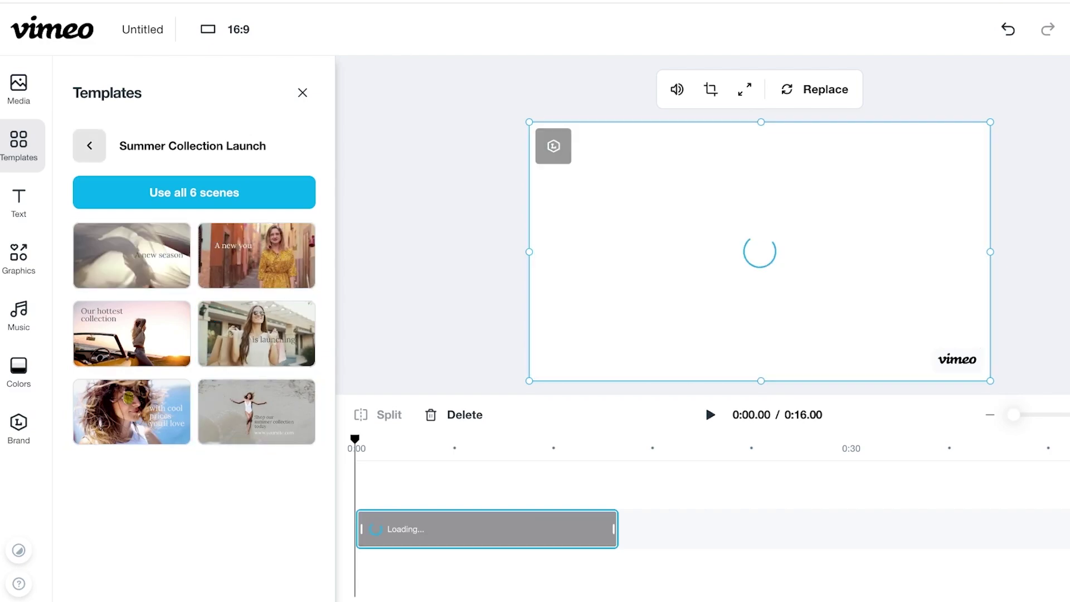
{"action": "left_click", "coordinate": [89, 145]}
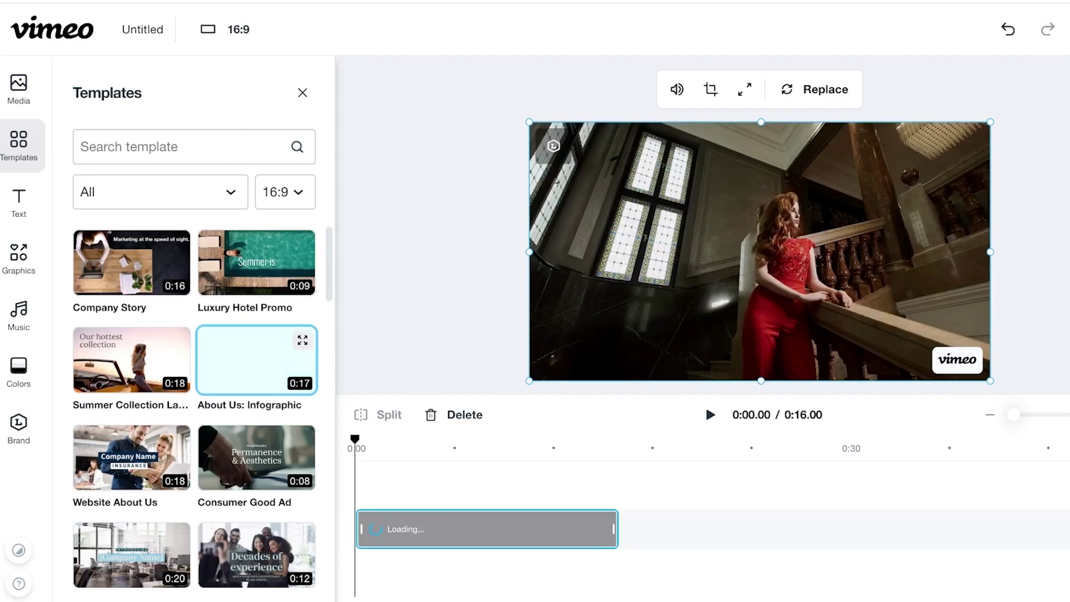
Step: Add a title text element to the video and make it read "THE SENSE OF LUXURY"
{"action": "left_click", "coordinate": [18, 202]}
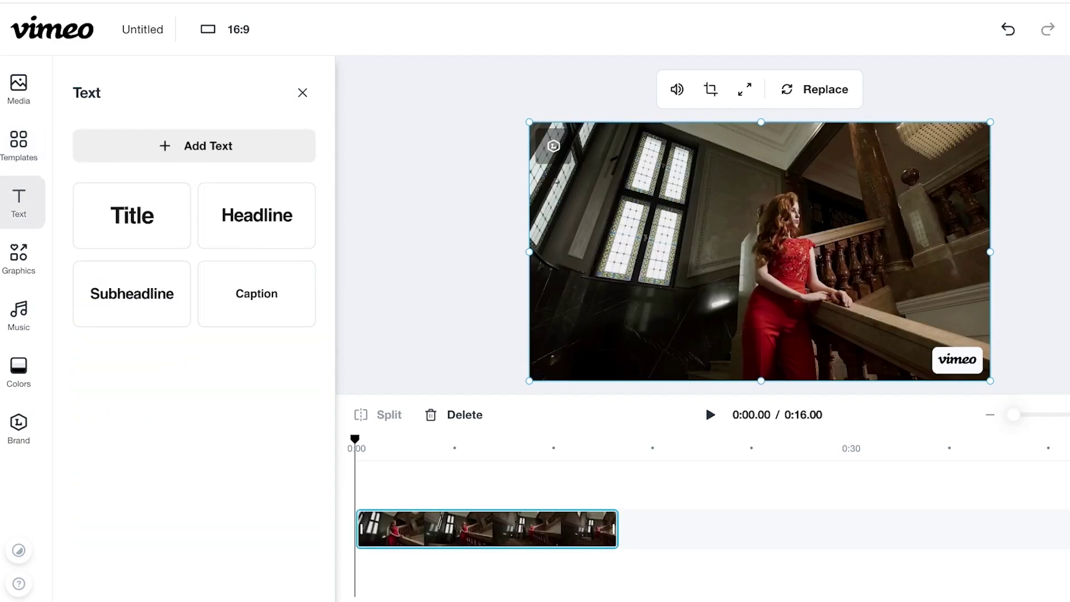
{"action": "left_click", "coordinate": [18, 145]}
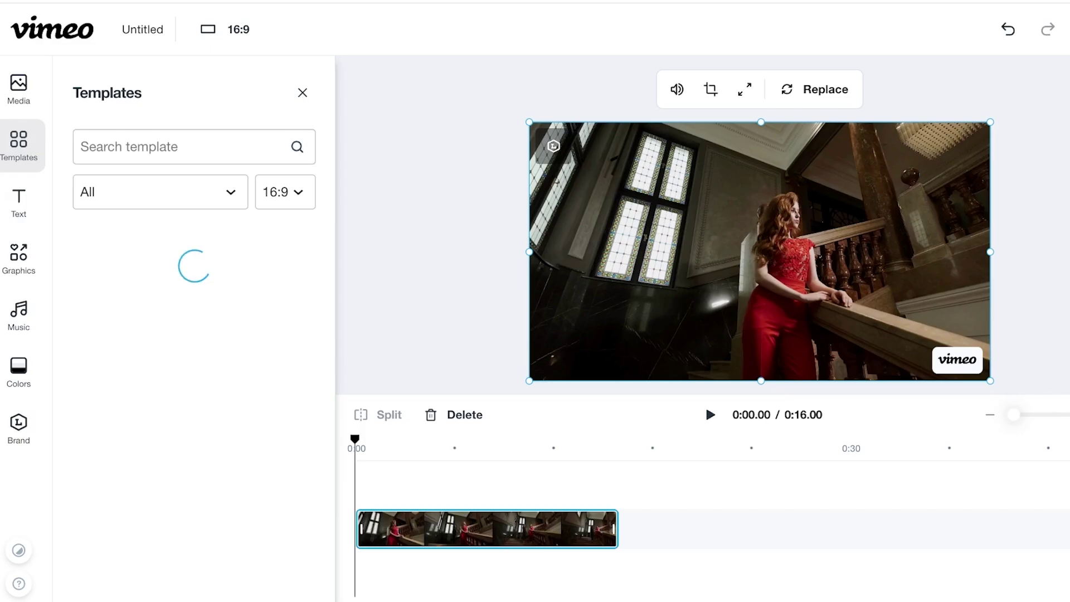
{"action": "left_click", "coordinate": [19, 202]}
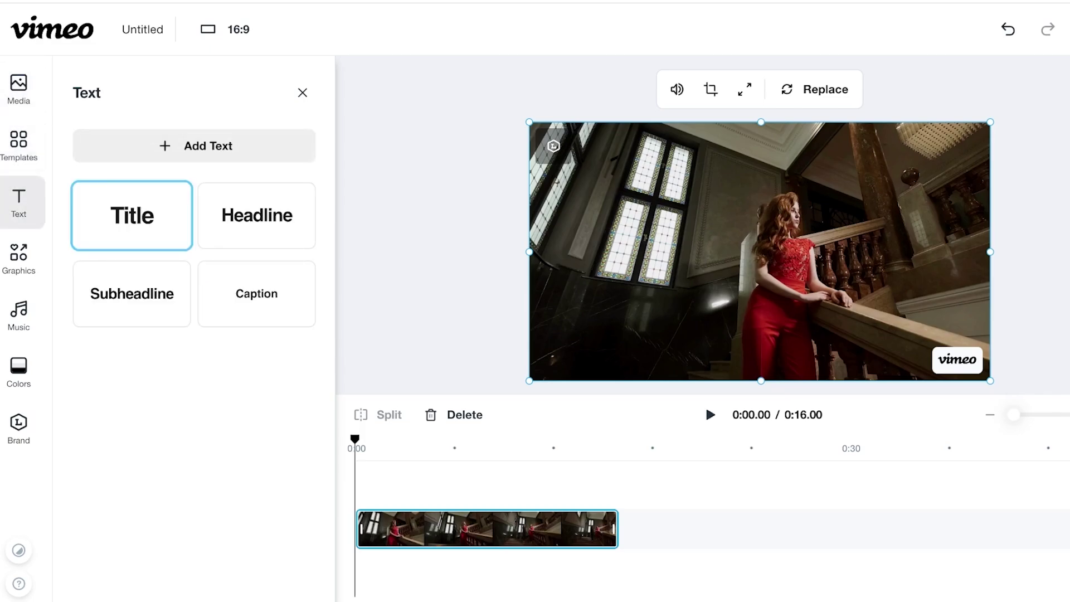
{"action": "left_click", "coordinate": [131, 215]}
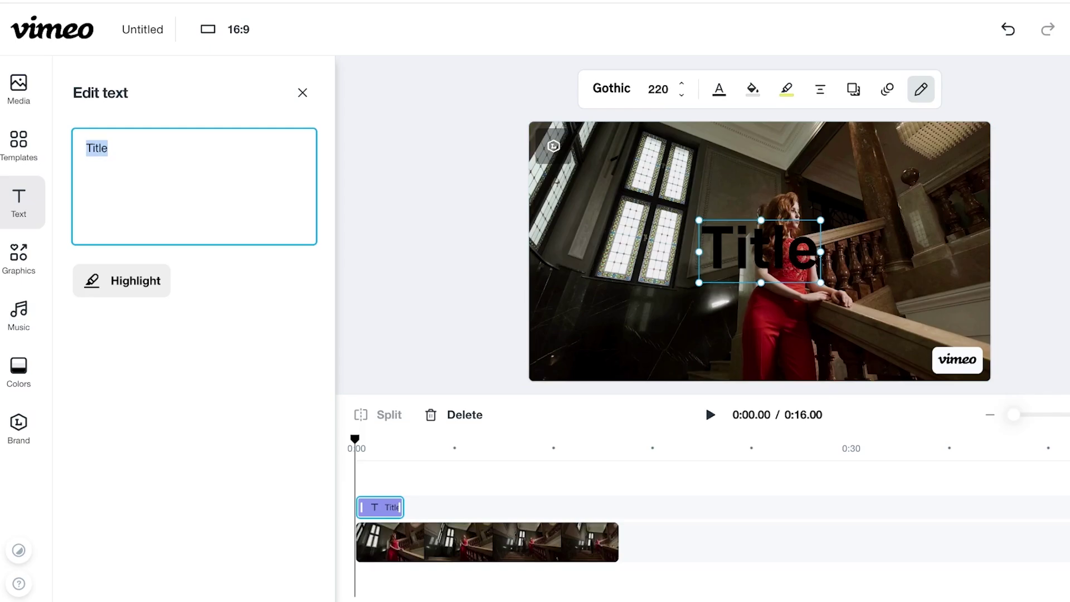
{"action": "type", "text": "SE"}
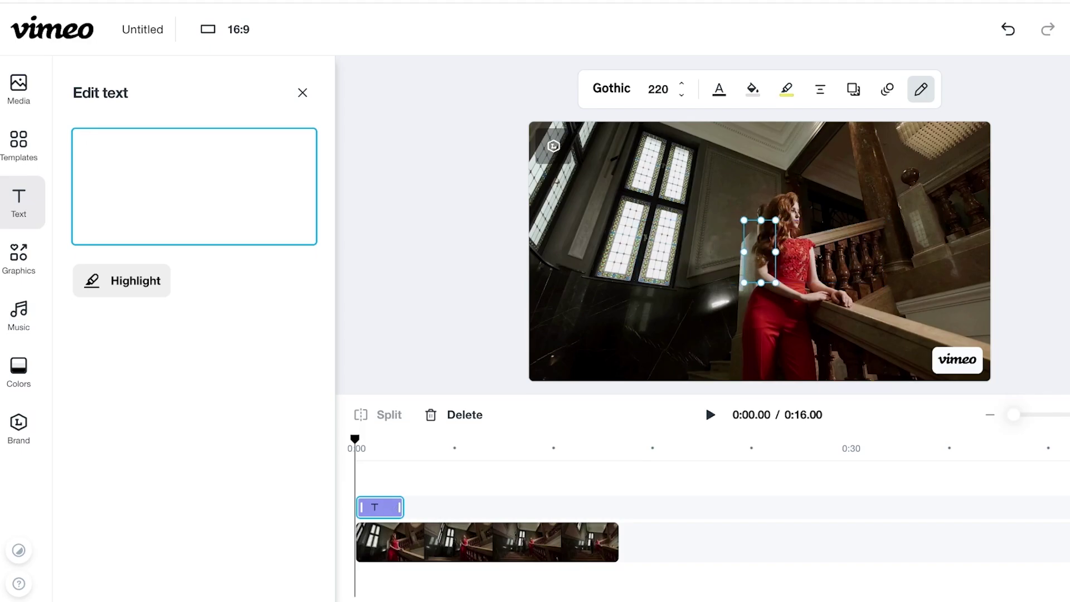
{"action": "type", "text": " OF "}
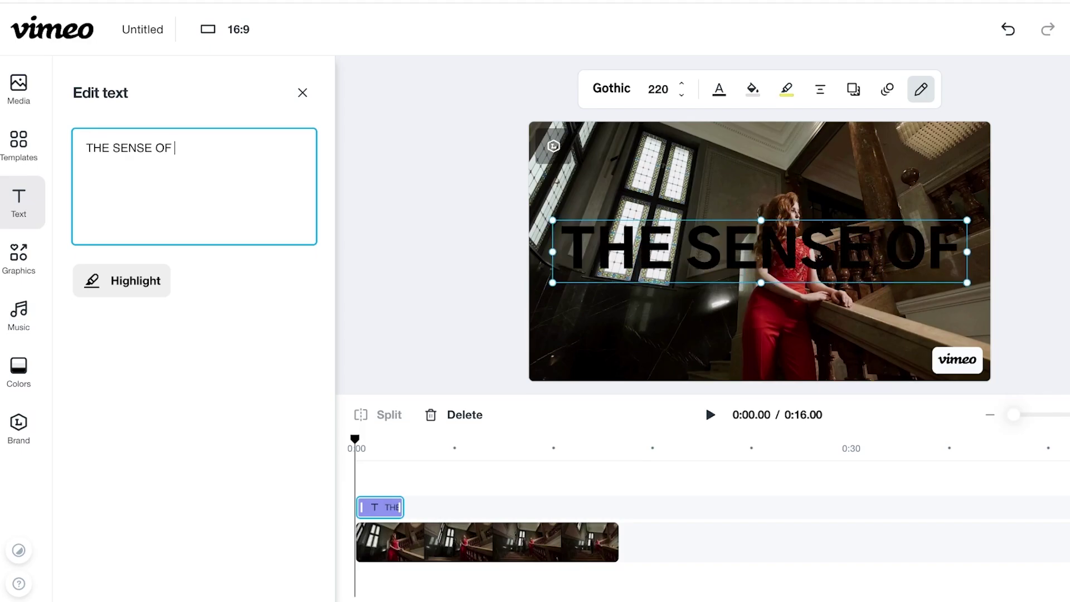
{"action": "type", "text": "LUXUR"}
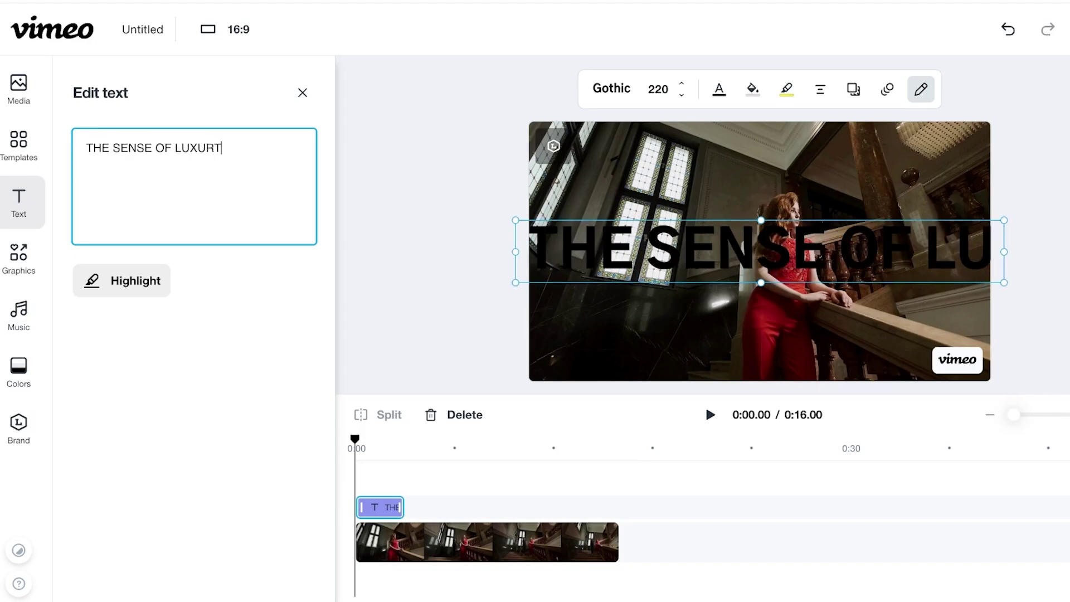
{"action": "type", "text": "Y"}
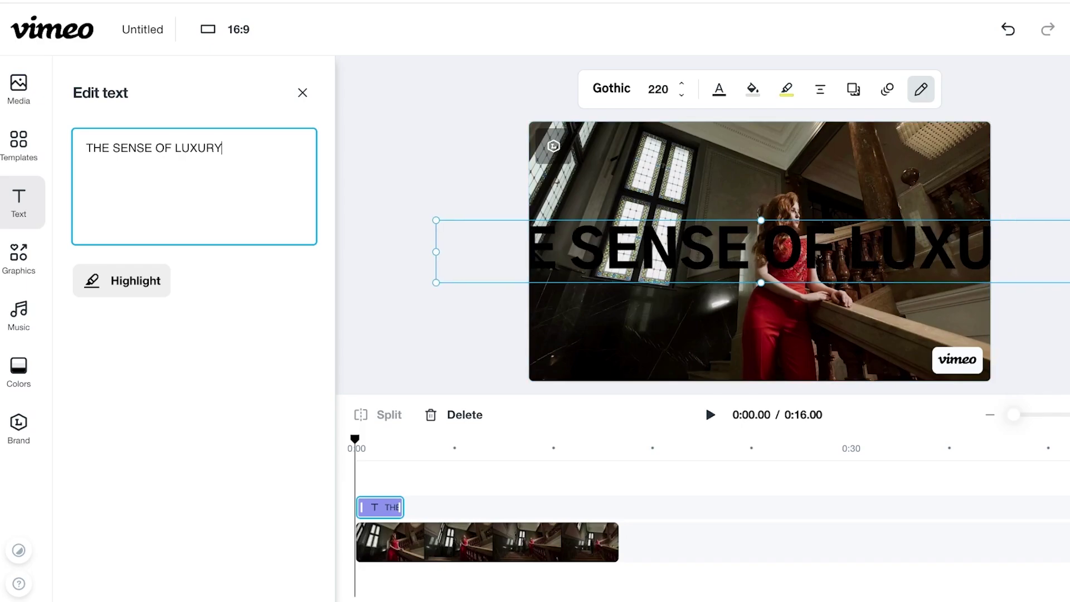
Step: Set the title's font size to 100
{"action": "left_click", "coordinate": [681, 83]}
{"action": "left_click", "coordinate": [658, 89]}
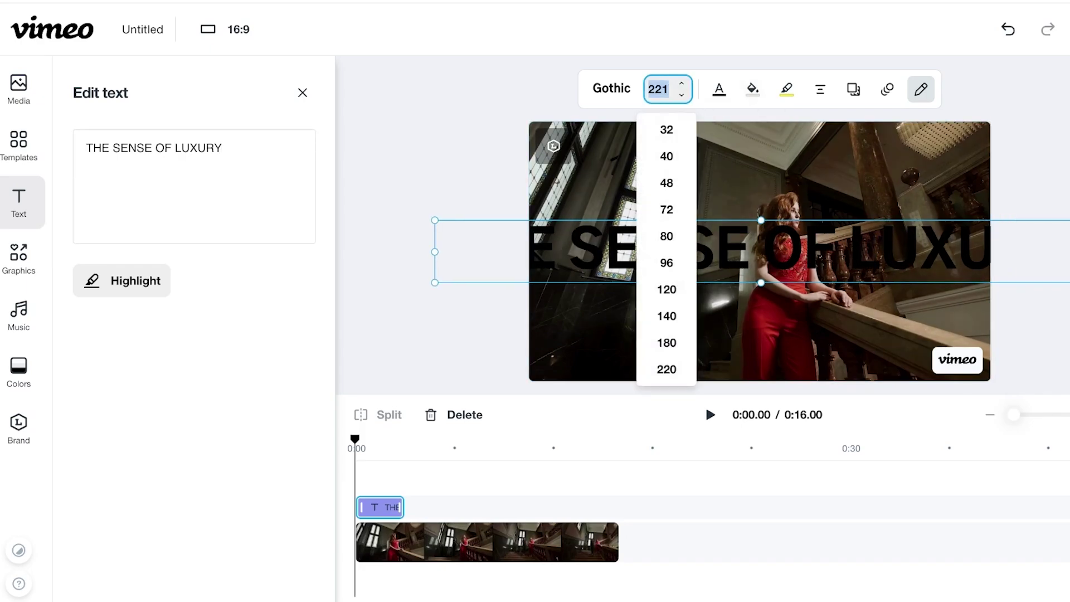
{"action": "type", "text": "100"}
{"action": "key", "text": "Return"}
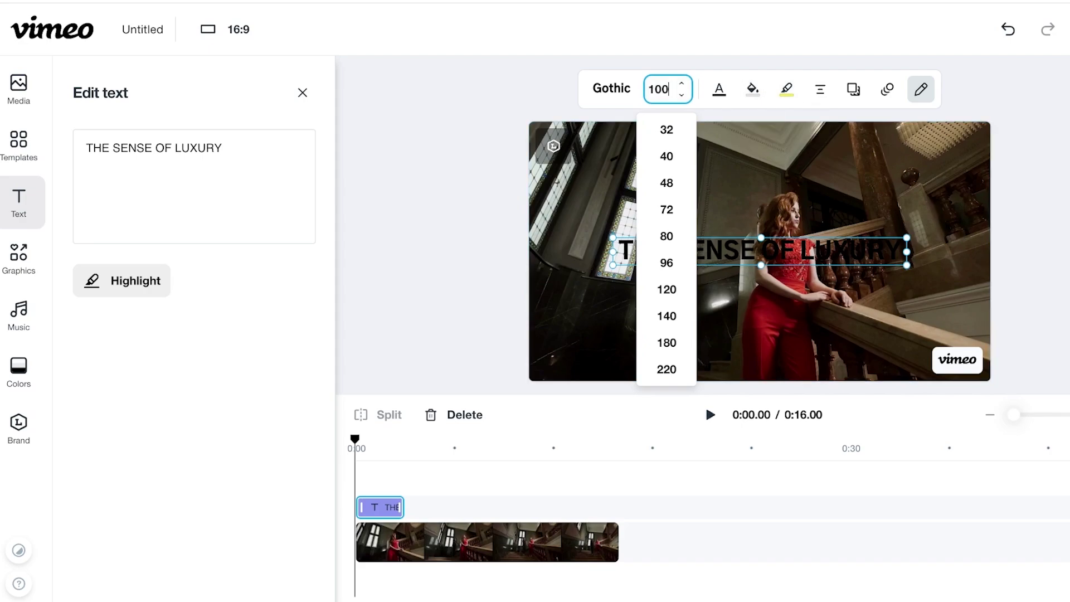
Step: Set the title's text colour to the light beige #CDC4B4
{"action": "left_click", "coordinate": [718, 89]}
{"action": "left_click", "coordinate": [705, 135]}
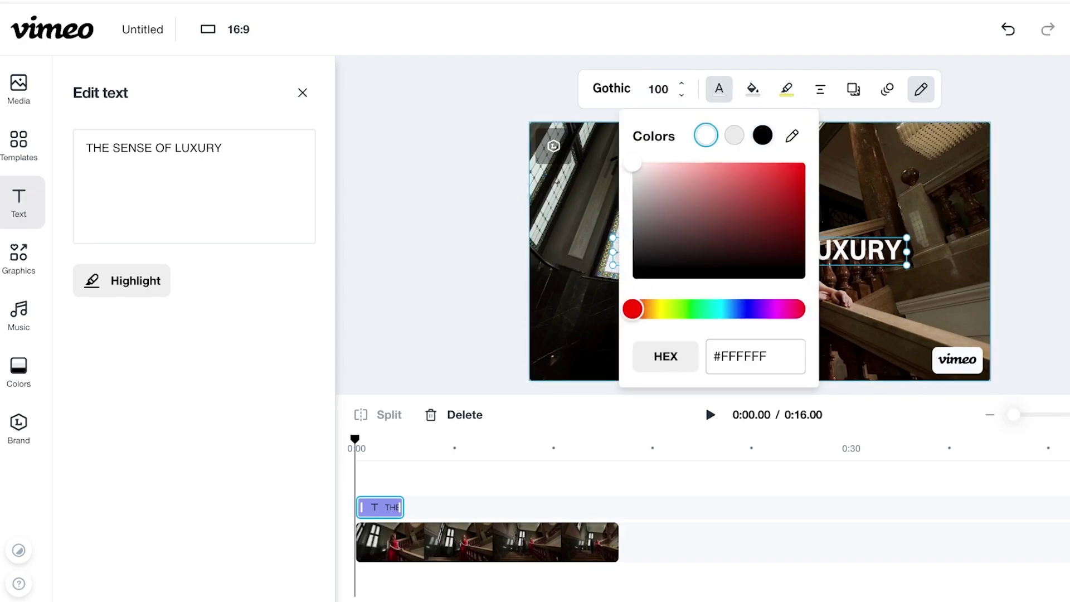
{"action": "left_click_drag", "start_coordinate": [632, 163], "coordinate": [638, 180]}
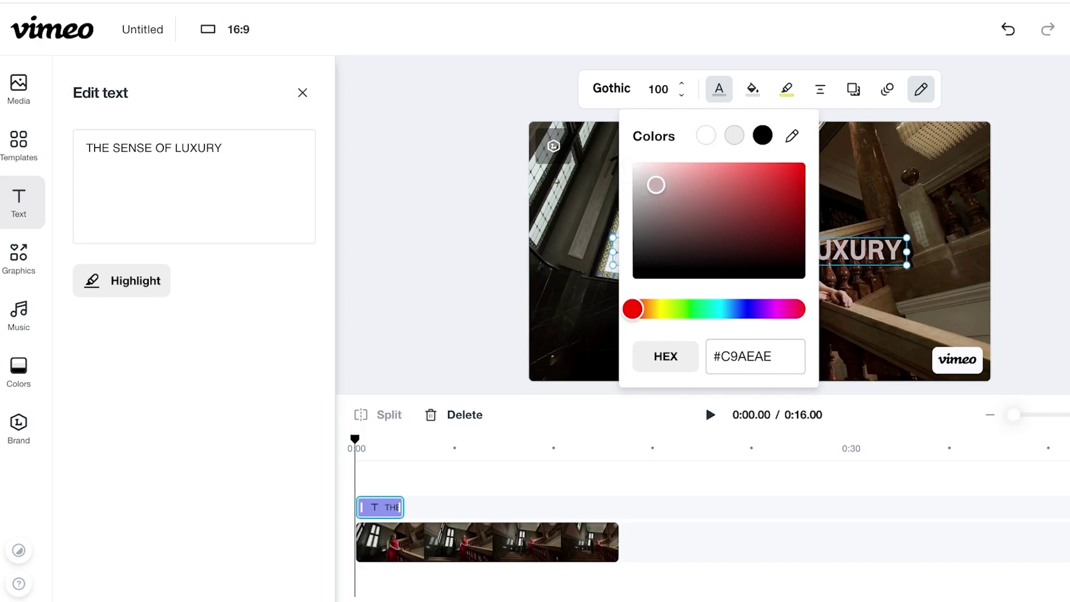
{"action": "left_click_drag", "start_coordinate": [632, 309], "coordinate": [650, 309]}
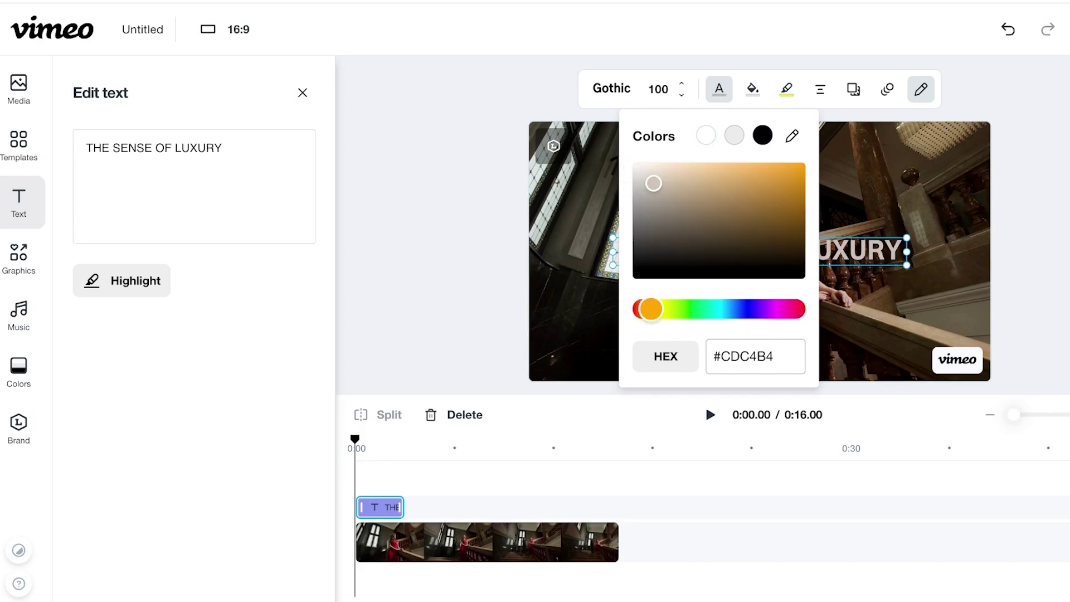
{"action": "left_click", "coordinate": [580, 312]}
{"action": "mouse_move", "coordinate": [579, 312]}
{"action": "left_mouse_down"}
{"action": "mouse_move", "coordinate": [580, 295]}
{"action": "mouse_move", "coordinate": [579, 312]}
{"action": "left_mouse_up"}
Step: Move the title up near the frame's upper edge, above the woman's head, and open its text for editing
{"action": "left_click", "coordinate": [759, 250]}
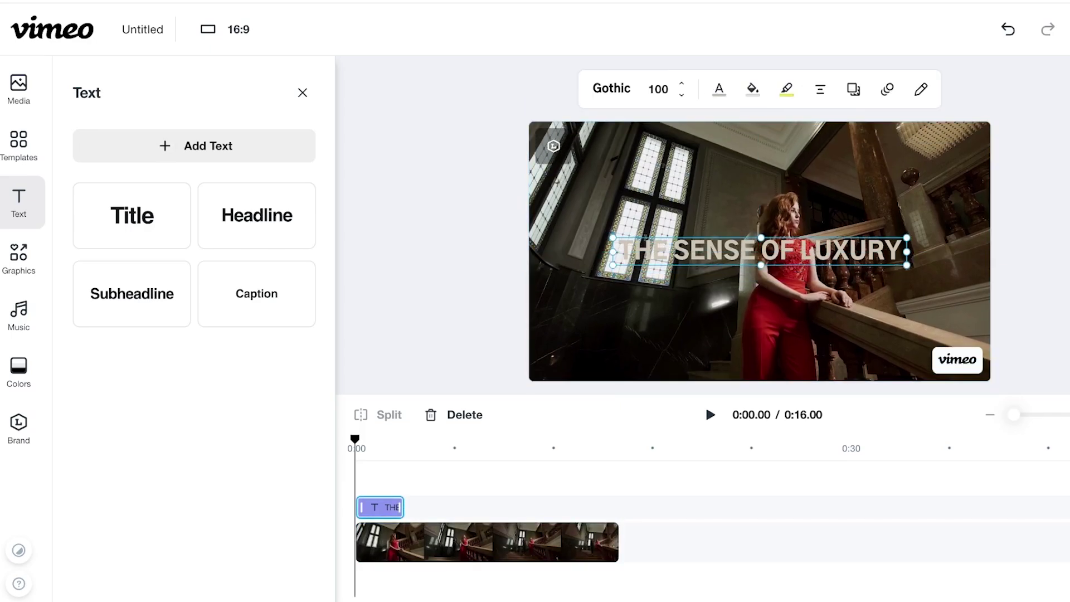
{"action": "left_click_drag", "start_coordinate": [760, 251], "coordinate": [761, 164]}
{"action": "left_click", "coordinate": [920, 89]}
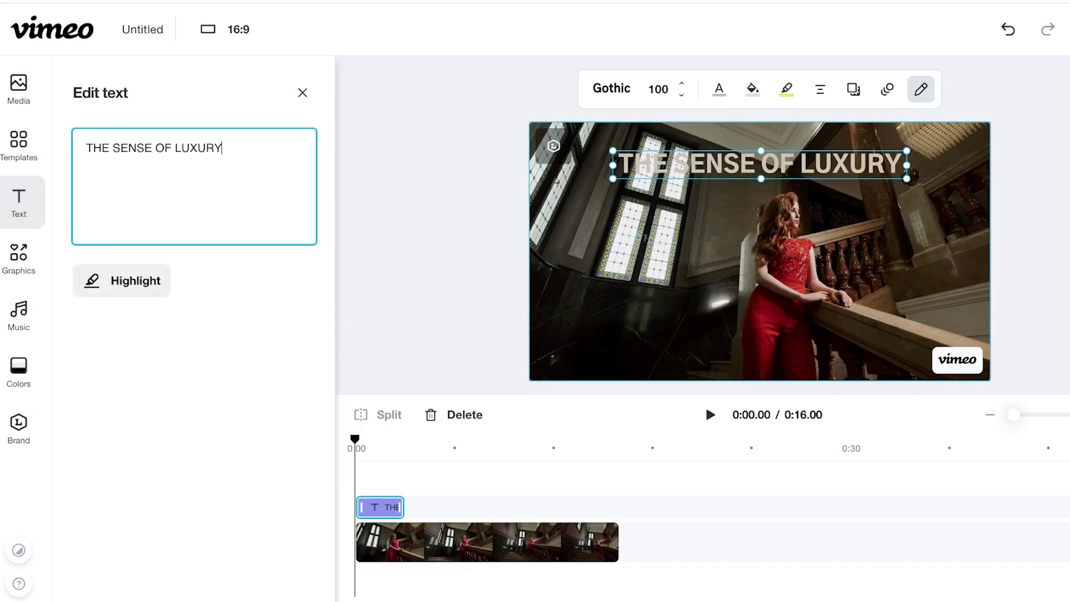
Step: Extend the title's duration on the timeline to about 7 seconds and preview the video from the start
{"action": "mouse_move", "coordinate": [355, 439]}
{"action": "left_mouse_down"}
{"action": "mouse_move", "coordinate": [363, 439]}
{"action": "mouse_move", "coordinate": [355, 439]}
{"action": "left_mouse_up"}
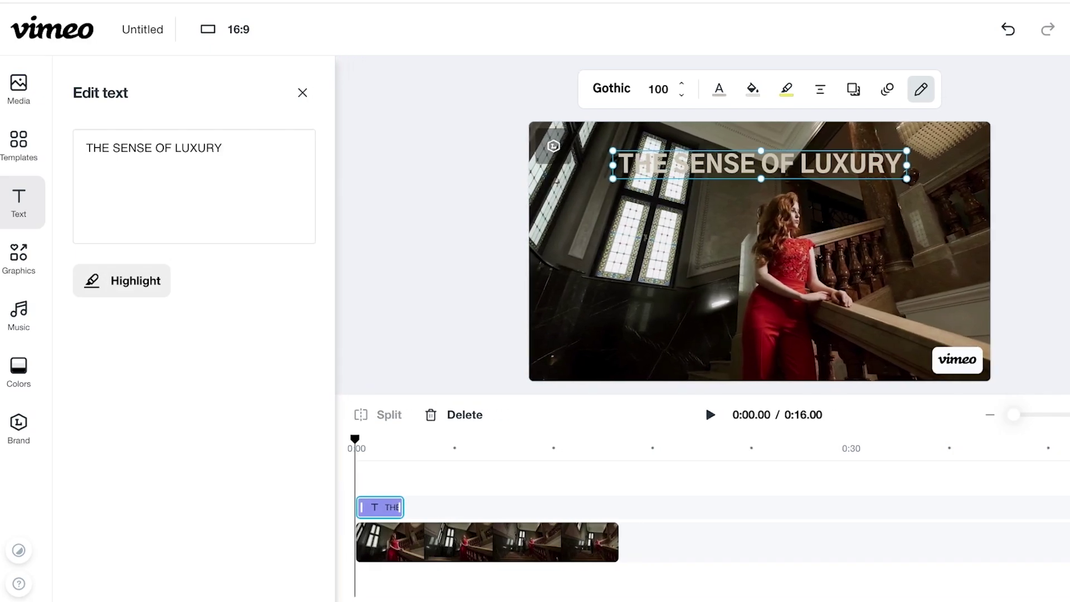
{"action": "key", "text": "space"}
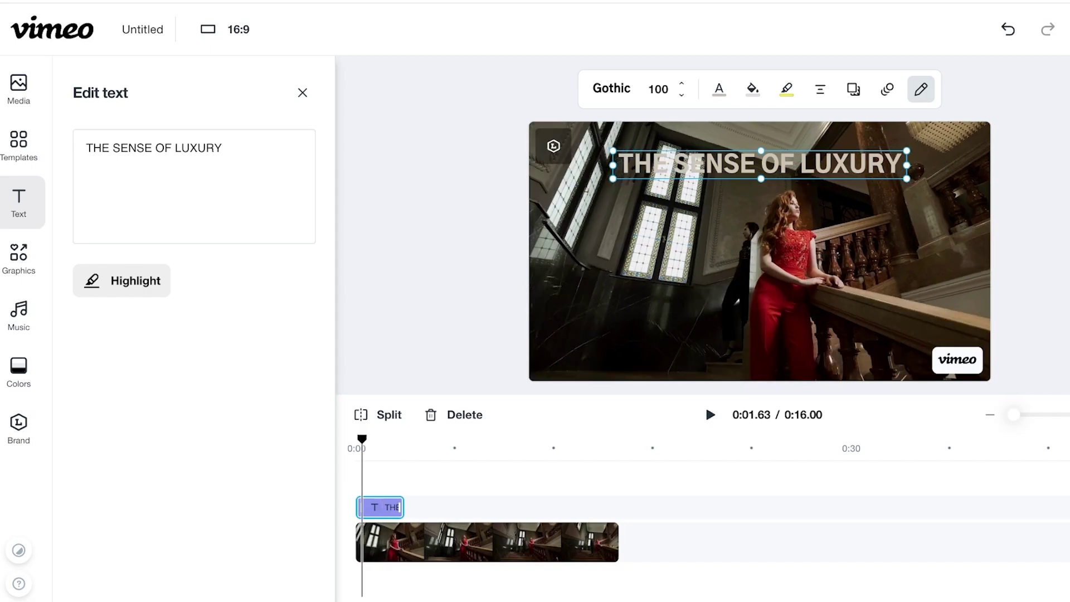
{"action": "left_click_drag", "start_coordinate": [382, 439], "coordinate": [355, 438]}
{"action": "left_click_drag", "start_coordinate": [400, 507], "coordinate": [466, 507]}
{"action": "left_click", "coordinate": [710, 414]}
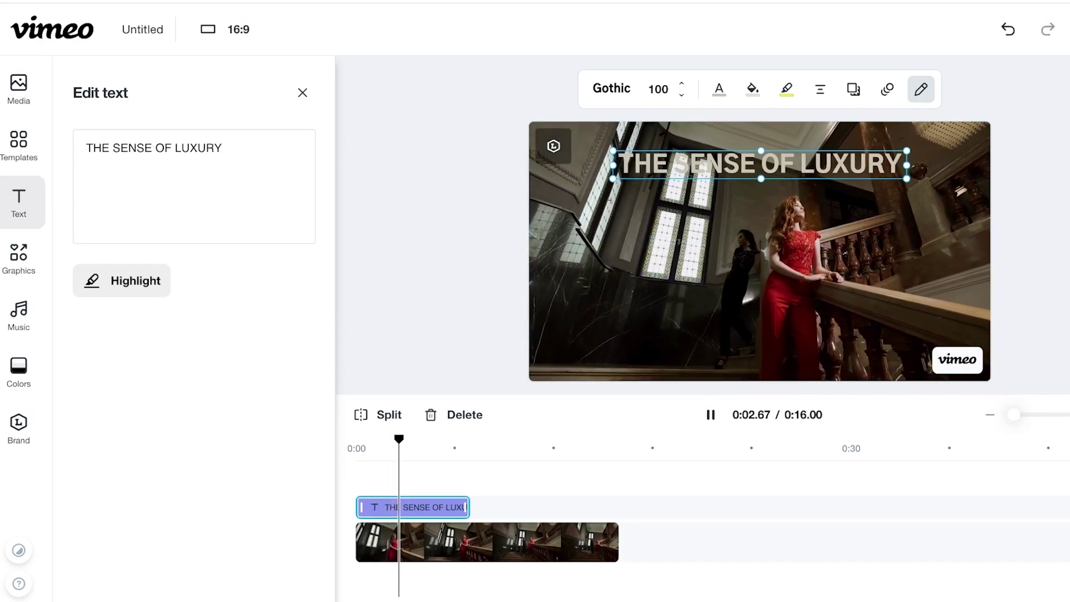
{"action": "left_click", "coordinate": [710, 414]}
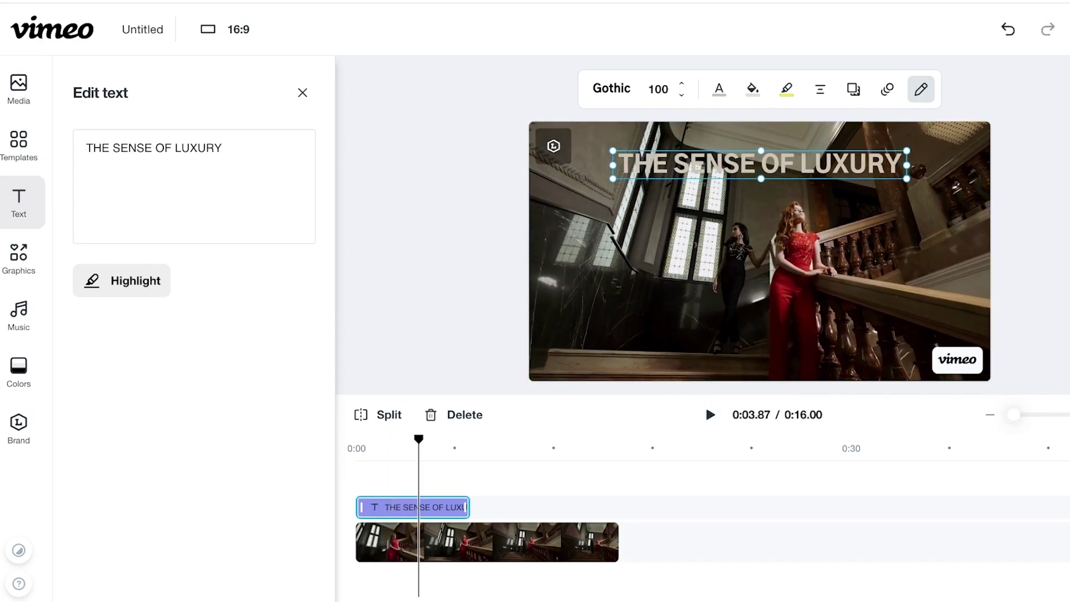
Step: Trim the title's end to 0:03.30 and play the video from the start to check its timing
{"action": "left_click_drag", "start_coordinate": [418, 439], "coordinate": [411, 439]}
{"action": "key", "text": "Left"}
{"action": "key", "text": "Left"}
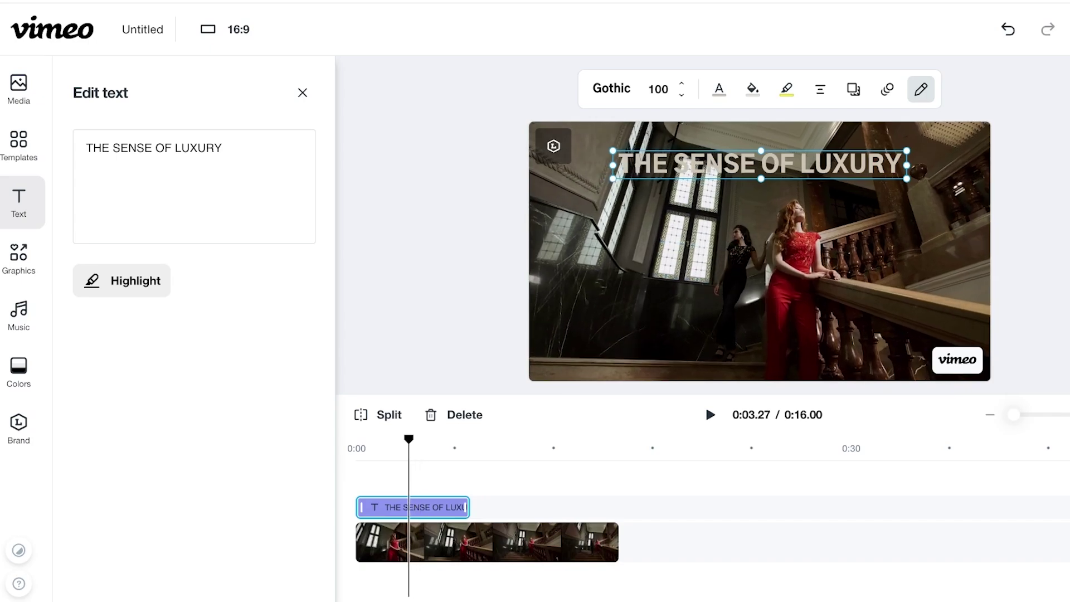
{"action": "key", "text": "Right"}
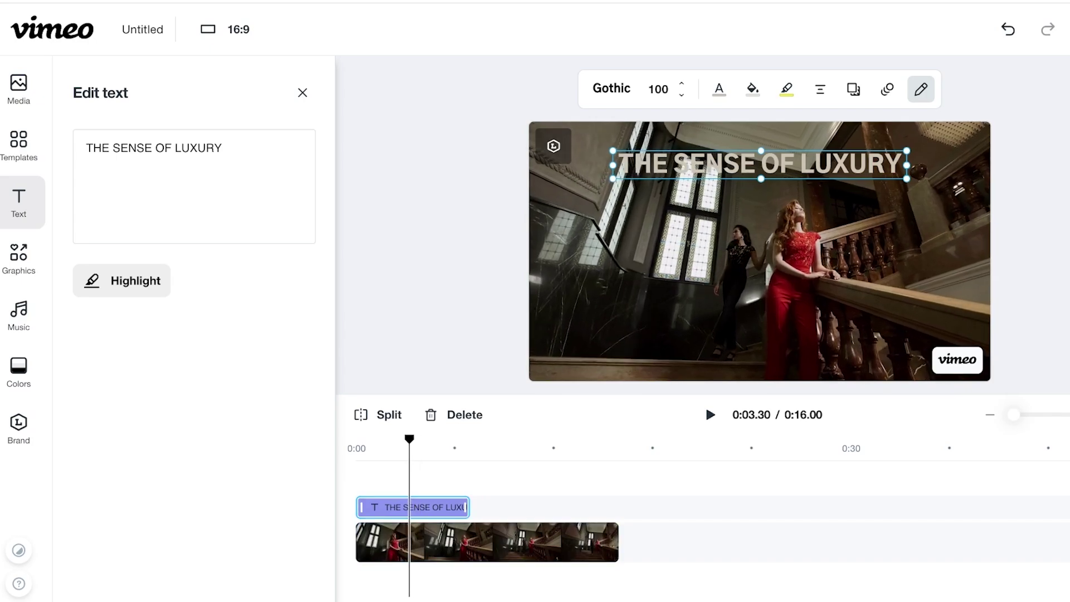
{"action": "left_click_drag", "start_coordinate": [464, 507], "coordinate": [405, 507]}
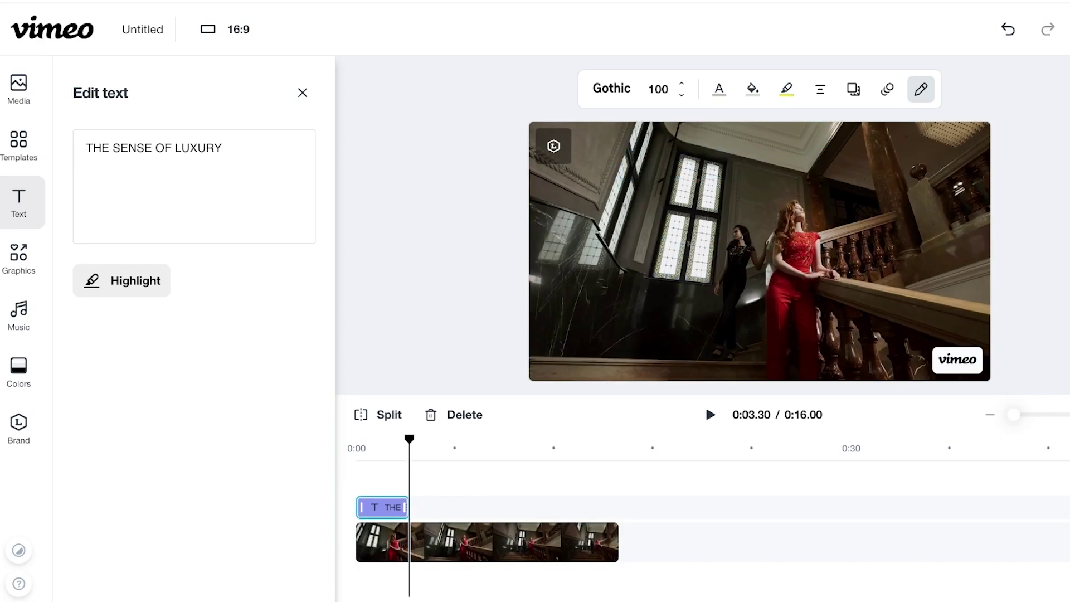
{"action": "left_click_drag", "start_coordinate": [409, 439], "coordinate": [354, 439]}
{"action": "left_click", "coordinate": [710, 414]}
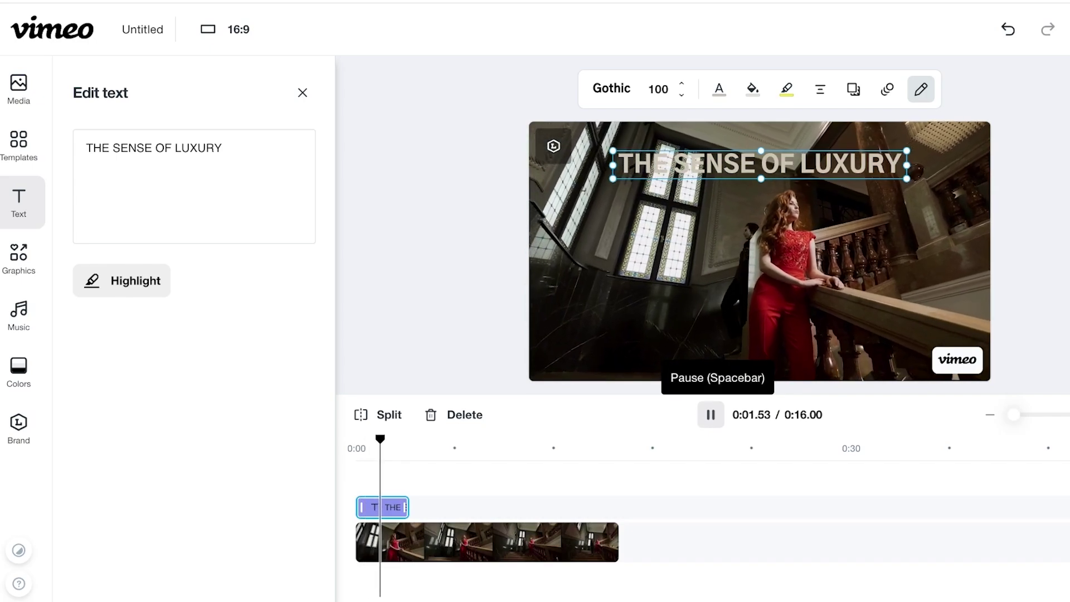
{"action": "key", "text": "space"}
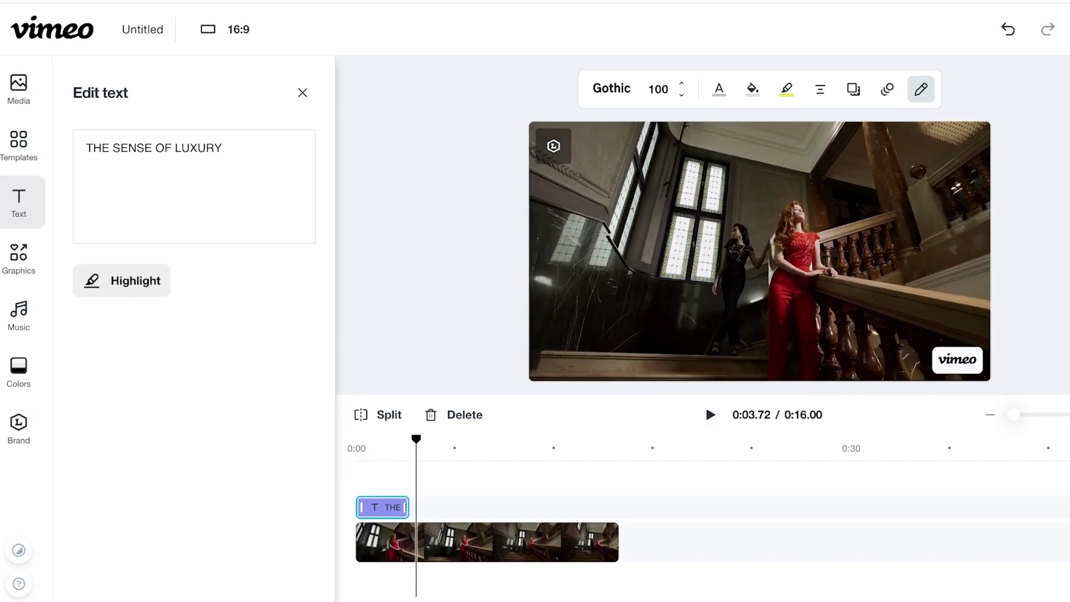
Step: Split the video clip at 0:03.27, where the title ends
{"action": "mouse_move", "coordinate": [415, 439]}
{"action": "left_mouse_down"}
{"action": "mouse_move", "coordinate": [355, 439]}
{"action": "mouse_move", "coordinate": [429, 439]}
{"action": "mouse_move", "coordinate": [409, 438]}
{"action": "left_mouse_up"}
{"action": "left_click", "coordinate": [486, 542]}
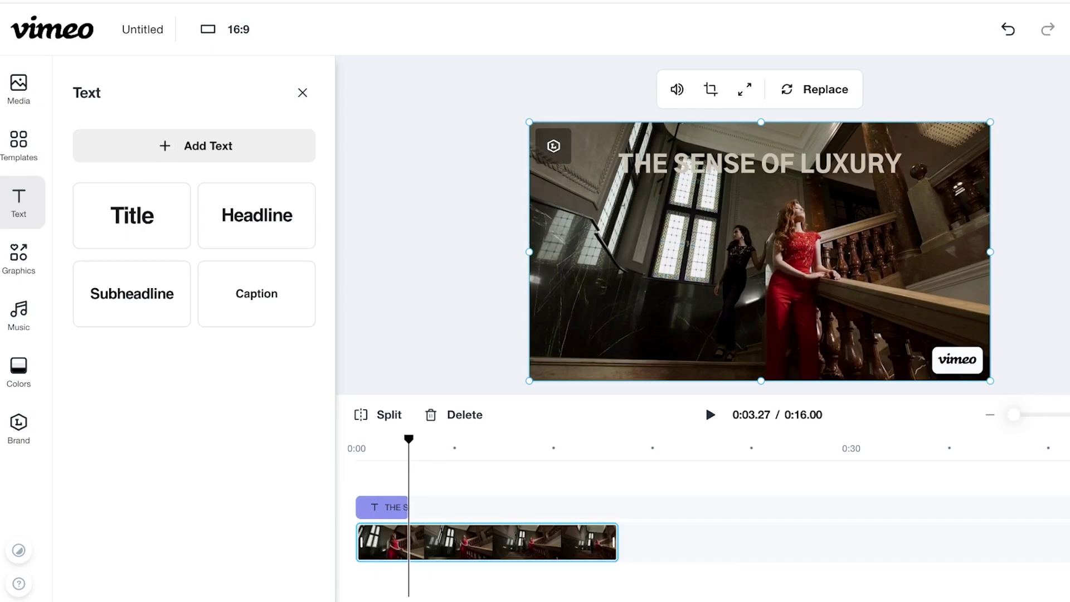
{"action": "left_click", "coordinate": [377, 415]}
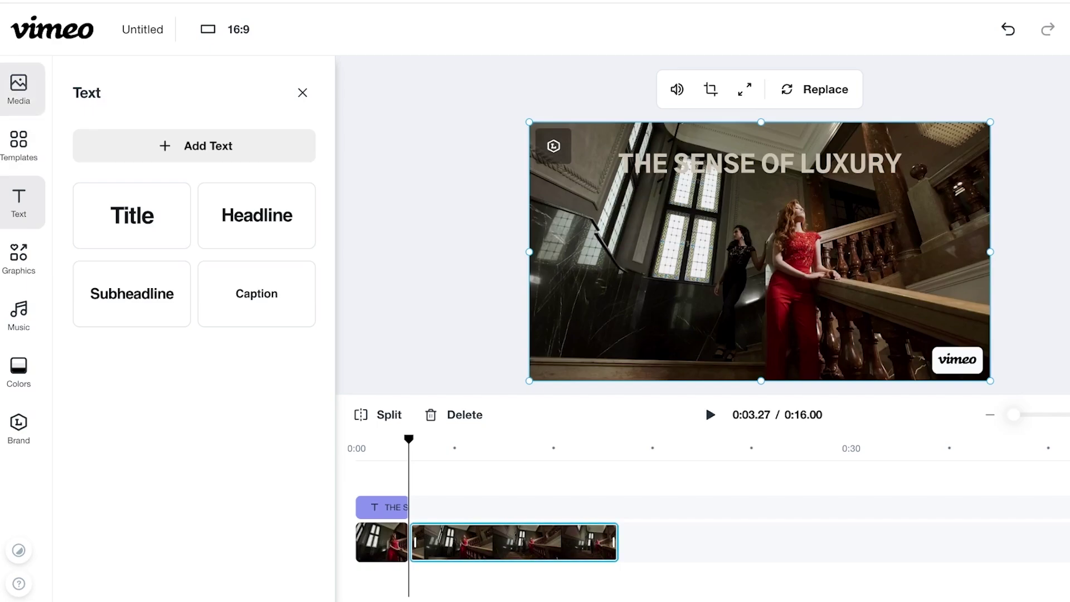
Step: Search the stock videos for "model" and look through the offered clips
{"action": "left_click", "coordinate": [19, 89]}
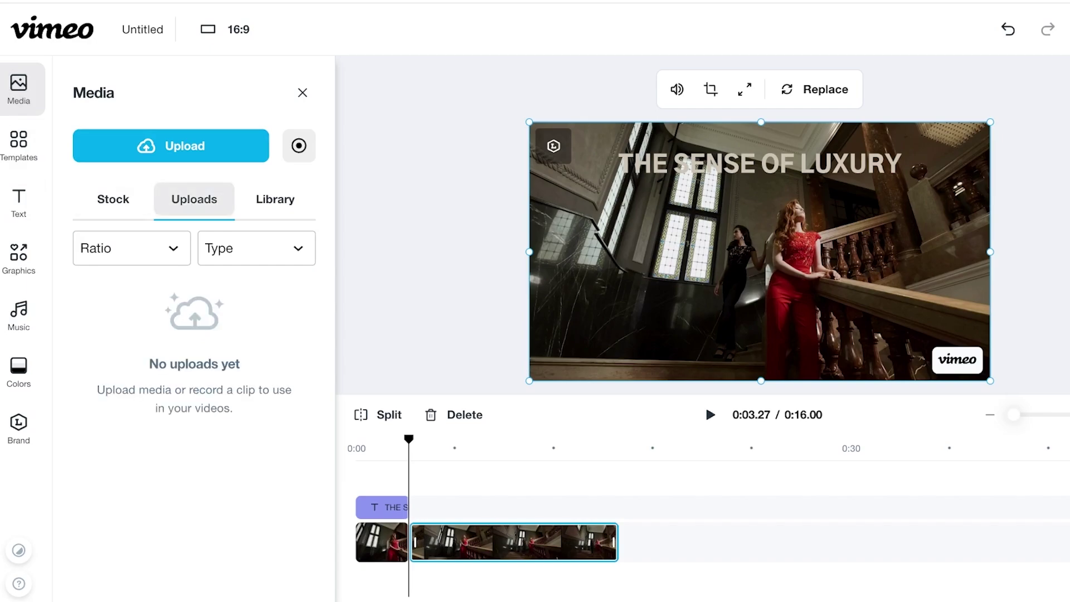
{"action": "left_click", "coordinate": [114, 199]}
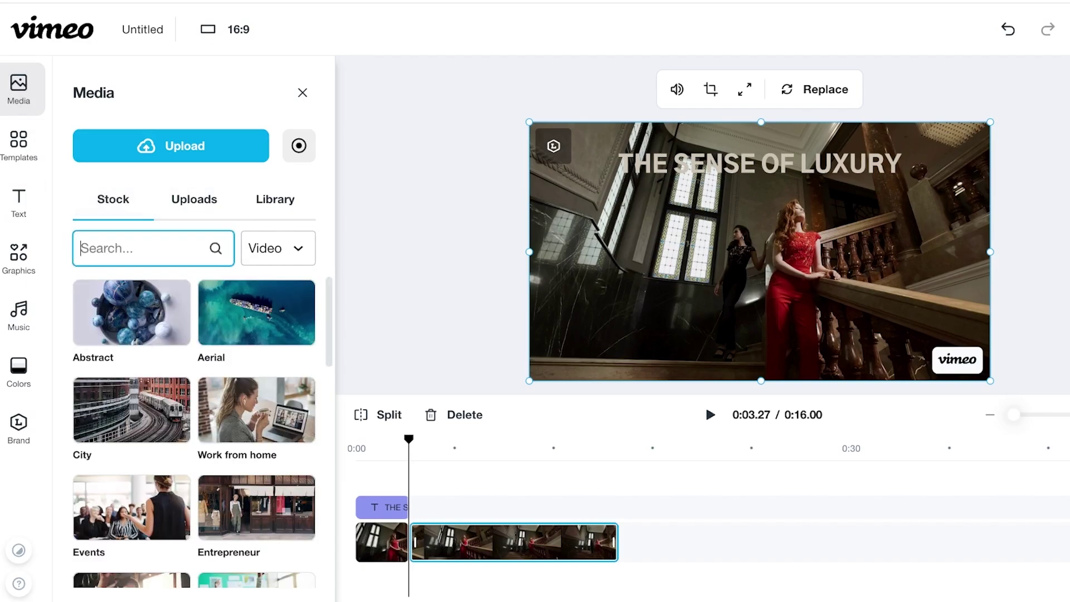
{"action": "type", "text": "MODEL"}
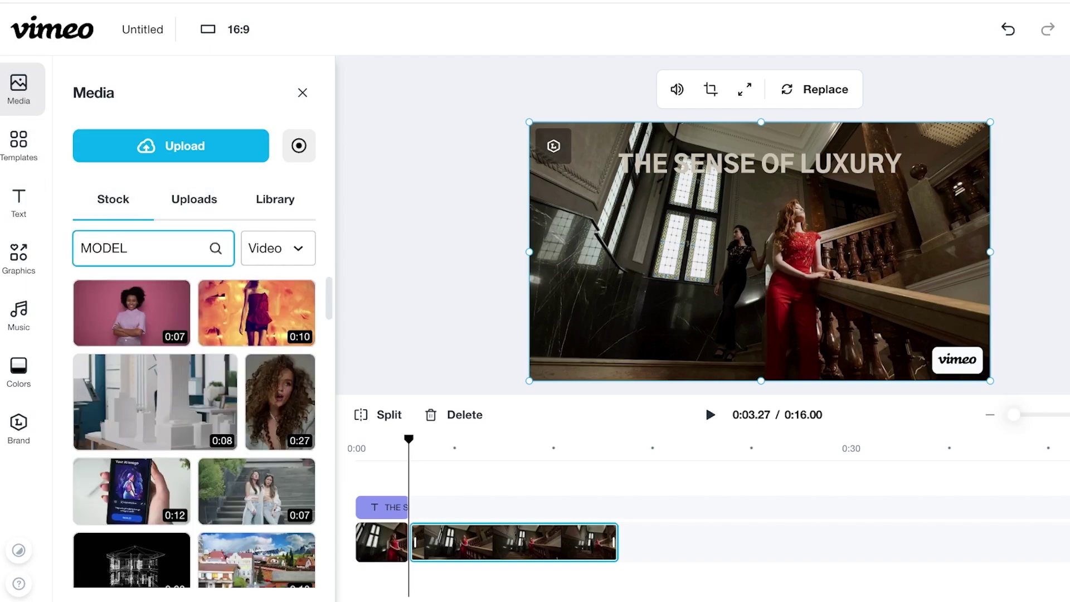
{"action": "scroll", "coordinate": [195, 431], "scroll_direction": "down", "scroll_amount": 5}
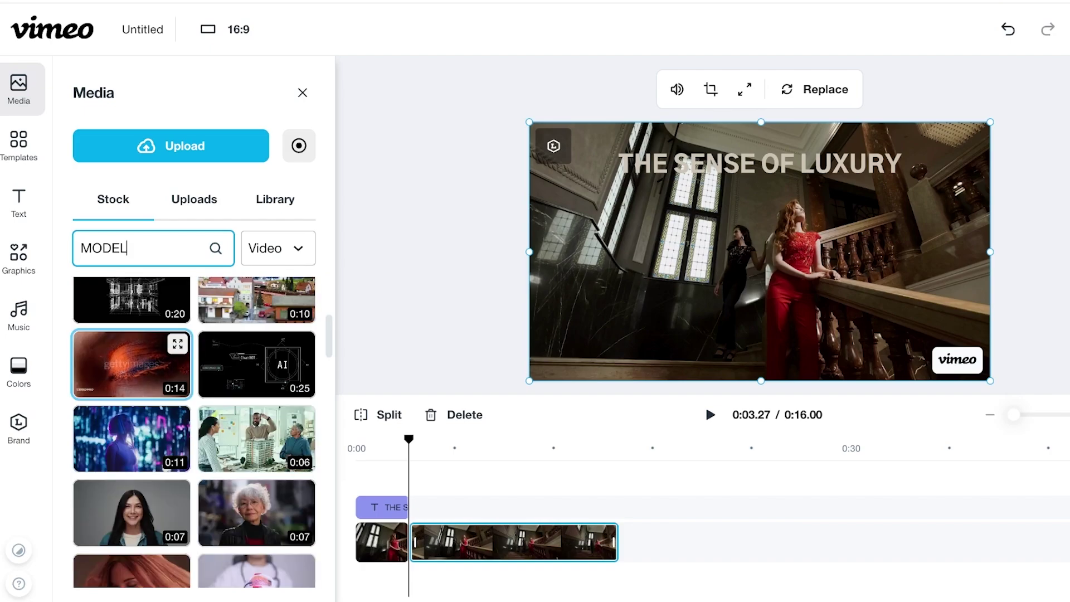
{"action": "double_click", "coordinate": [104, 248]}
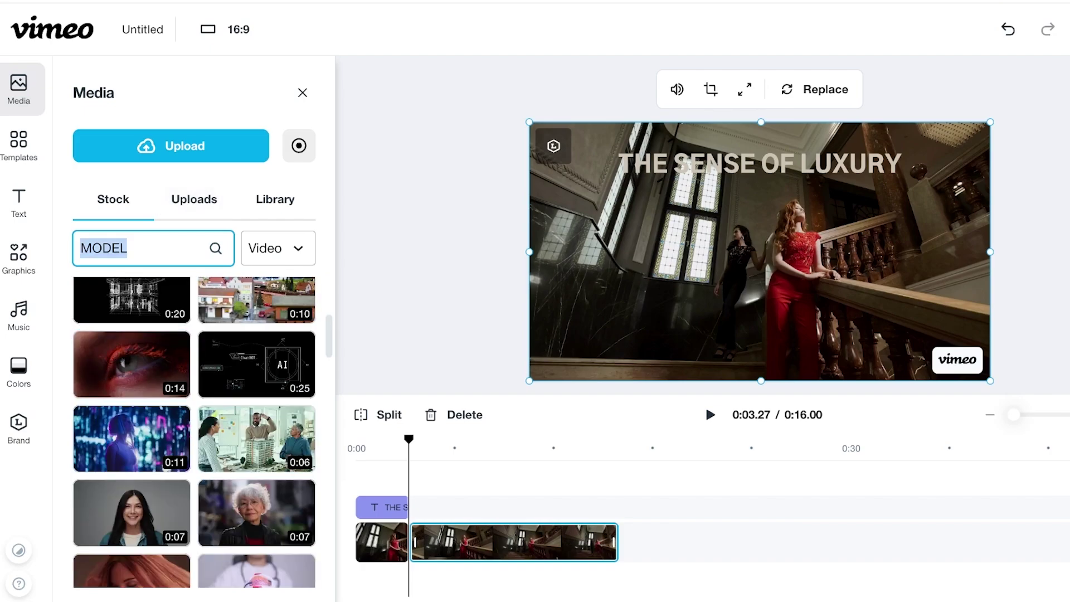
{"action": "key", "text": "BackSpace"}
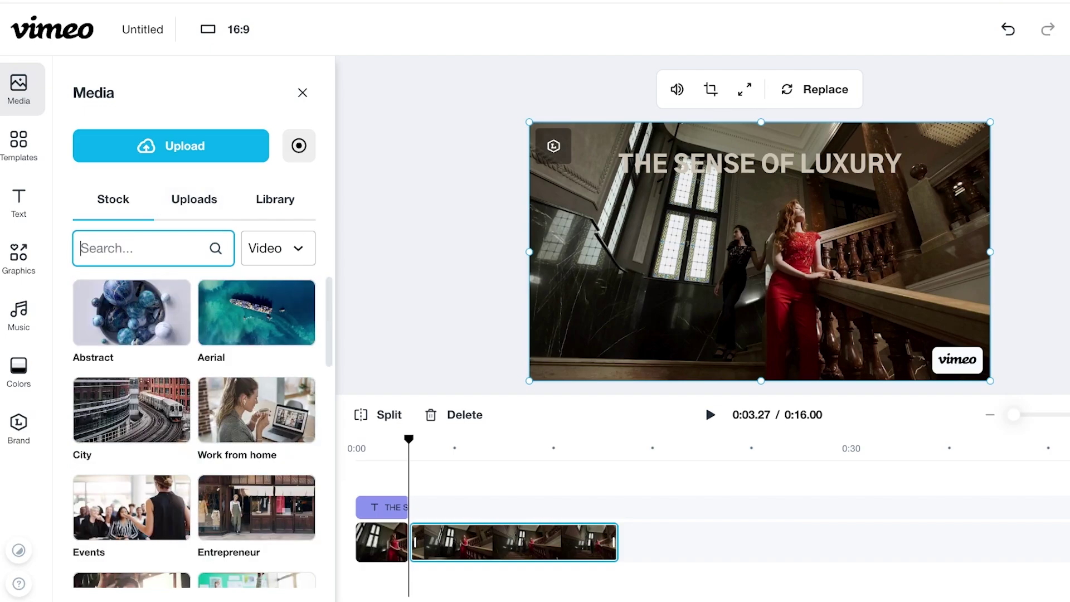
{"action": "type", "text": "model"}
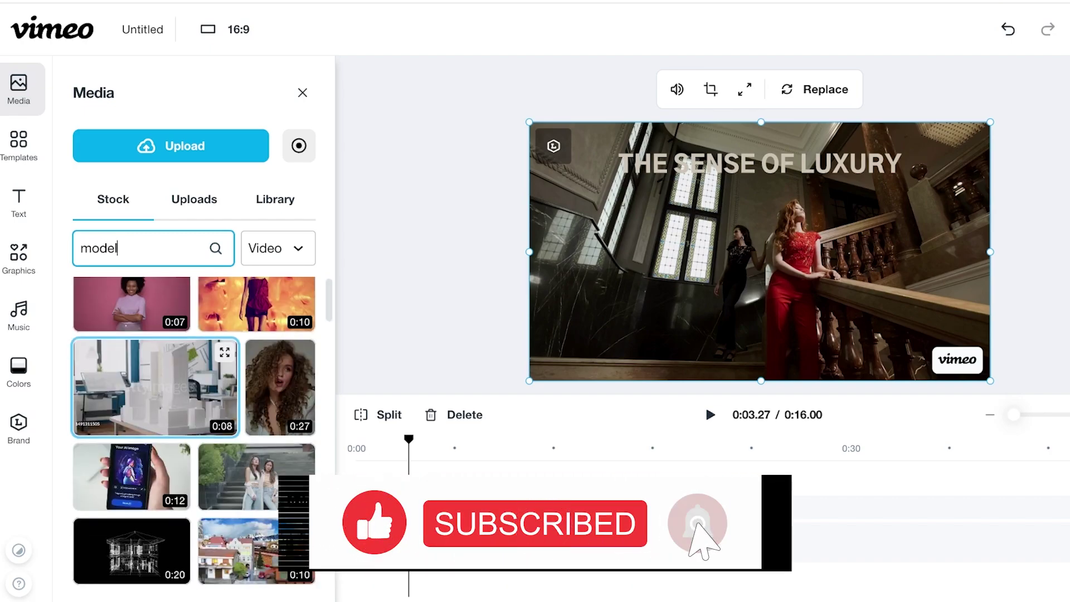
{"action": "scroll", "coordinate": [256, 479], "scroll_direction": "down", "scroll_amount": 3}
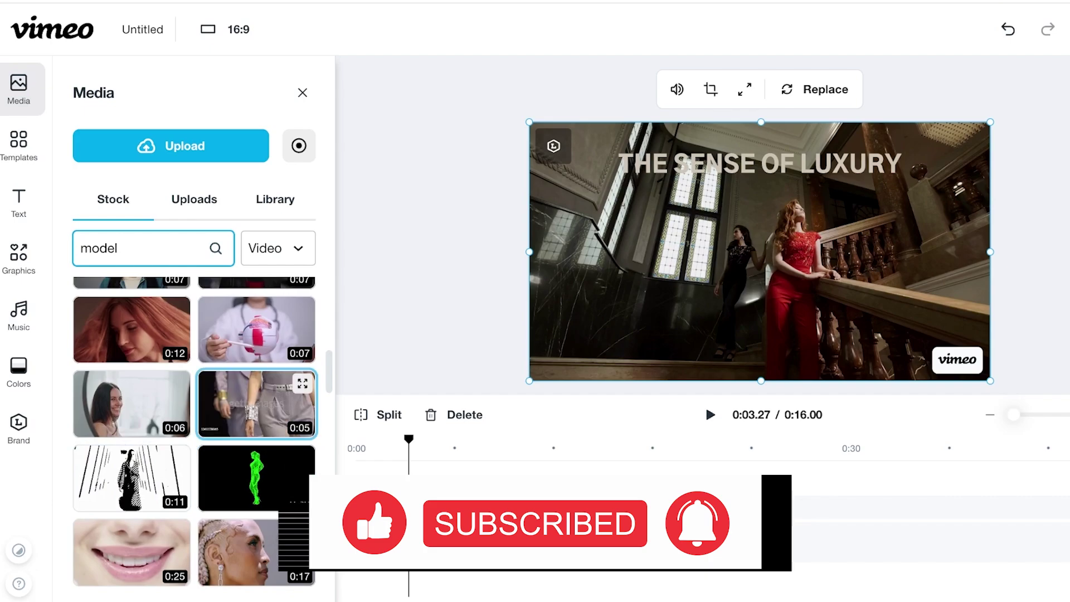
Step: Search the stock videos for "transition" and look through the offered clips
{"action": "double_click", "coordinate": [98, 248]}
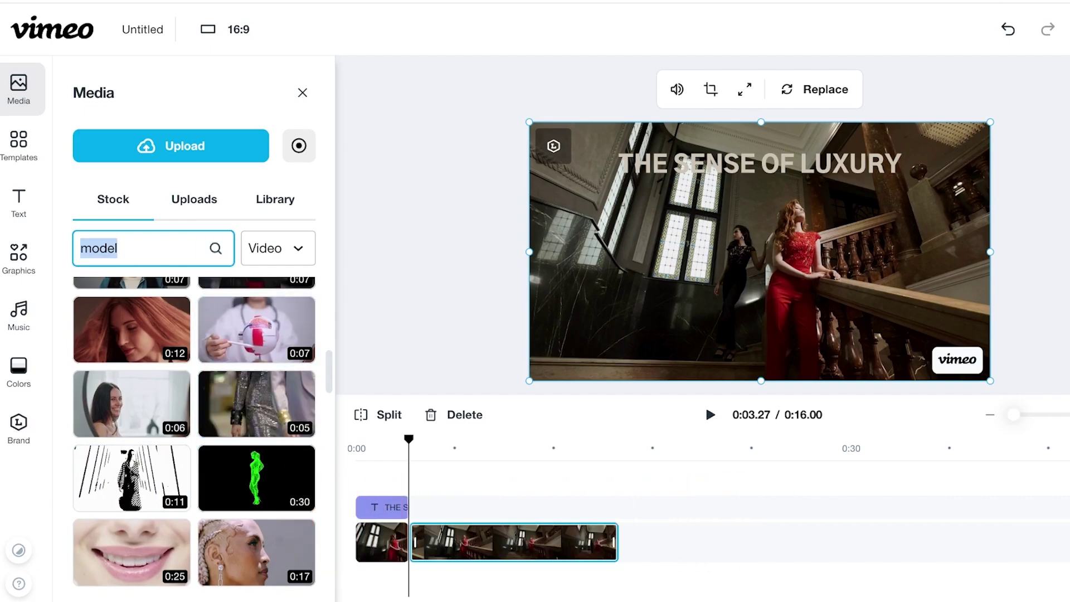
{"action": "key", "text": "BackSpace"}
{"action": "type", "text": "ransition"}
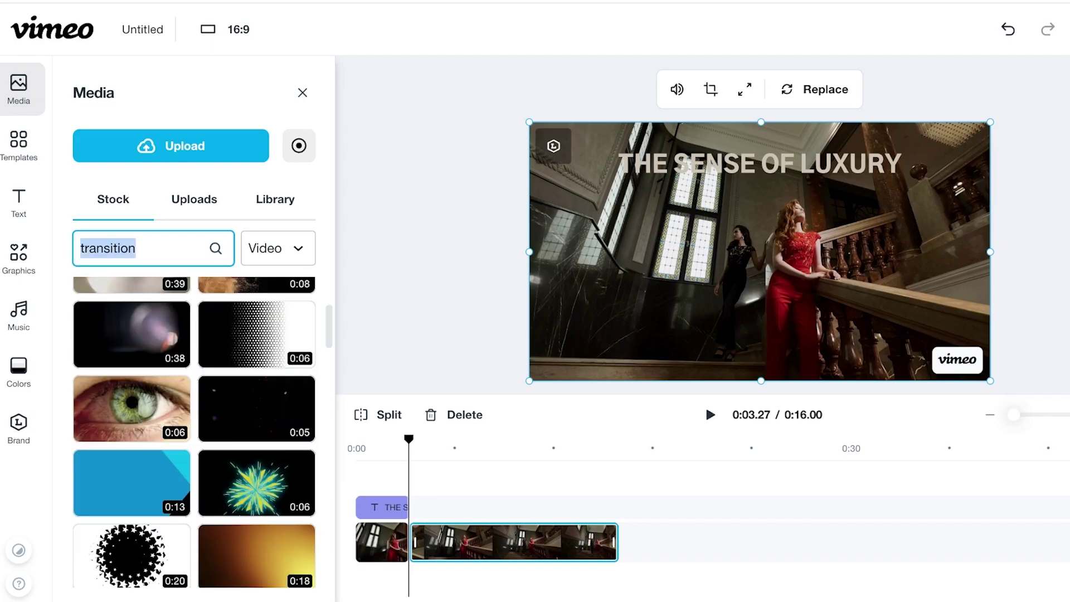
Step: Search the stock videos for "wind", insert the green treetop clip between the two video parts, and shorten it to about 1.7 seconds
{"action": "type", "text": "c"}
{"action": "key", "text": "BackSpace"}
{"action": "type", "text": "wind"}
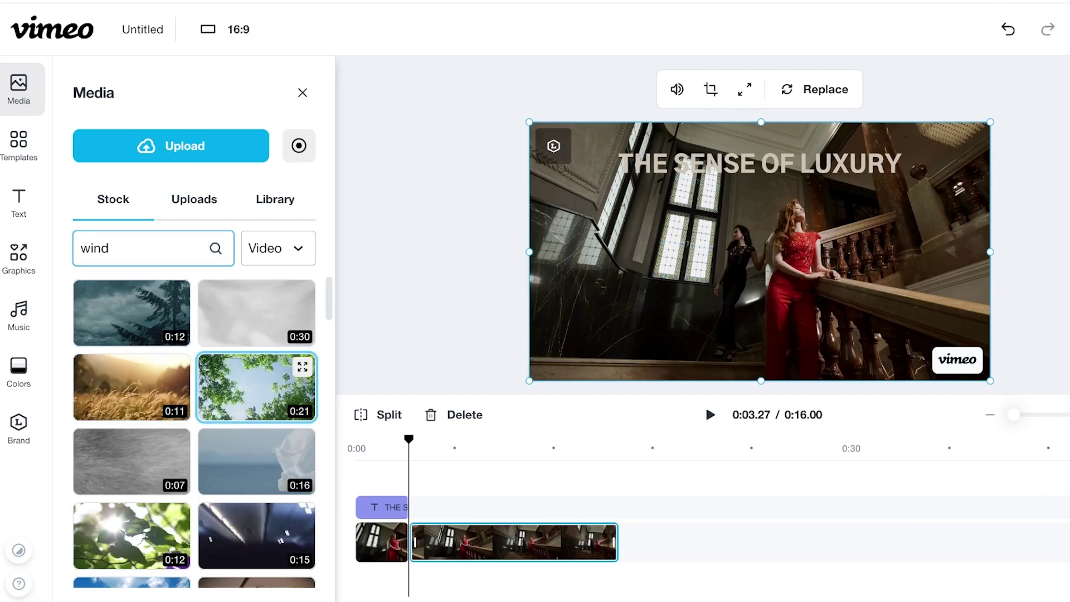
{"action": "left_click", "coordinate": [256, 387]}
{"action": "left_click_drag", "start_coordinate": [582, 494], "coordinate": [557, 564]}
{"action": "left_click_drag", "start_coordinate": [750, 541], "coordinate": [754, 541]}
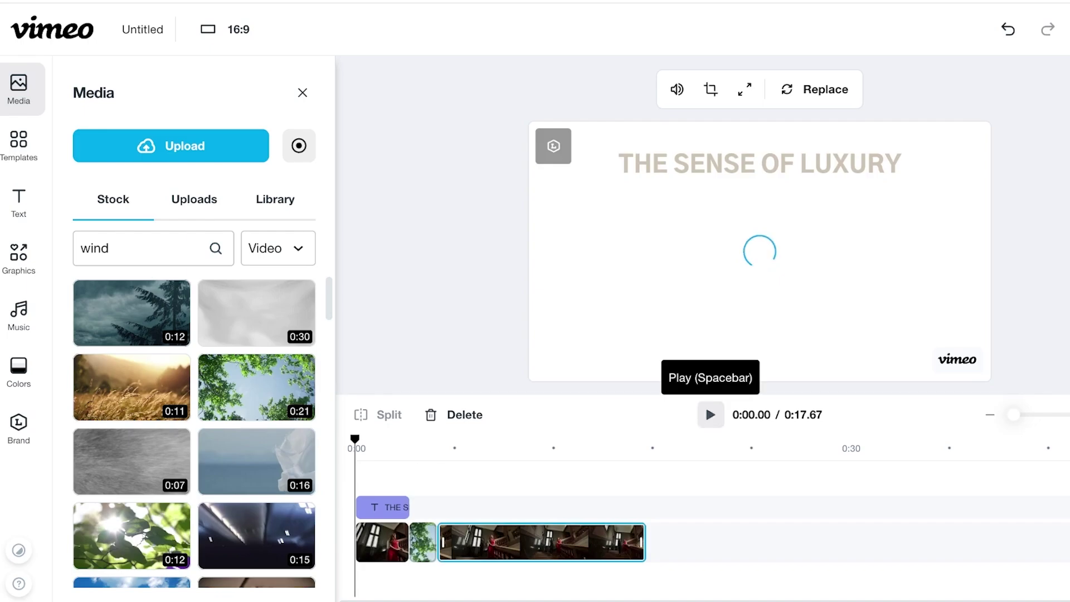
Step: Play the video from the start to check the inserted treetop clip, and return the playhead to 0:00.37
{"action": "left_click", "coordinate": [710, 415]}
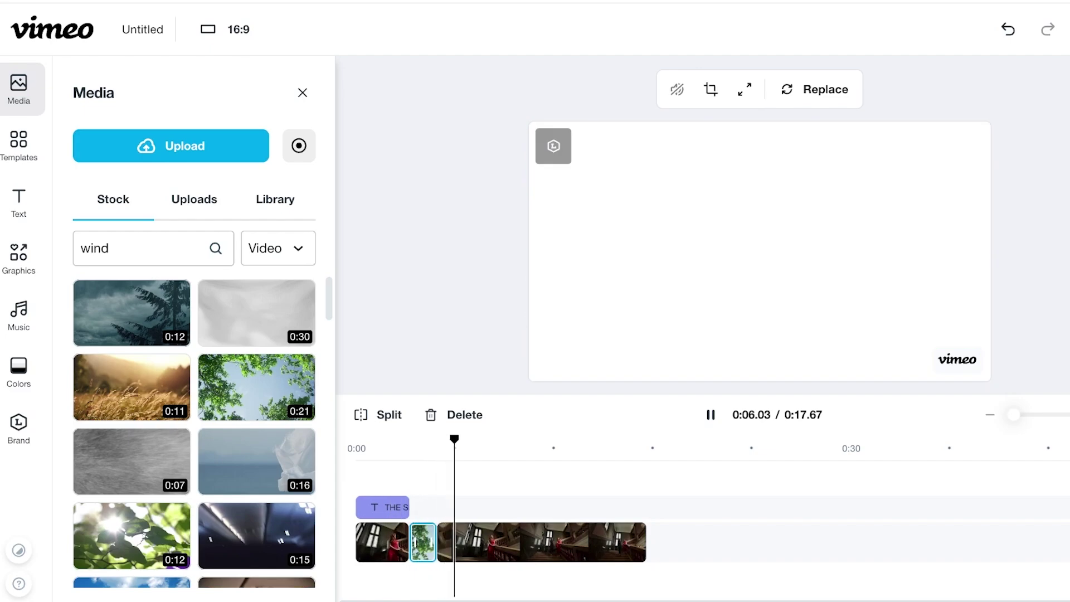
{"action": "left_click", "coordinate": [710, 415]}
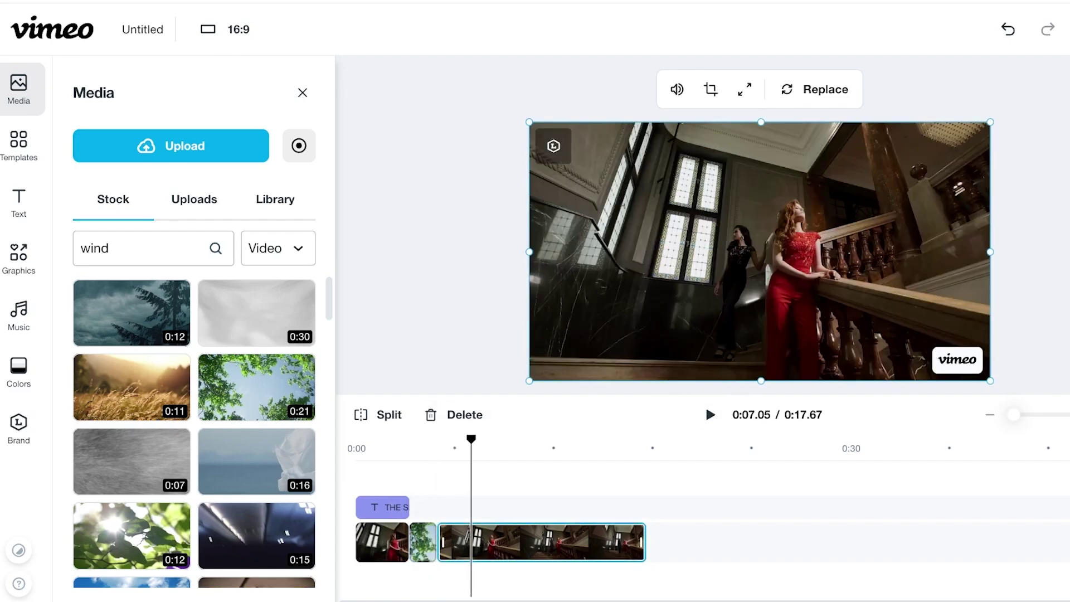
{"action": "left_click_drag", "start_coordinate": [470, 439], "coordinate": [361, 439]}
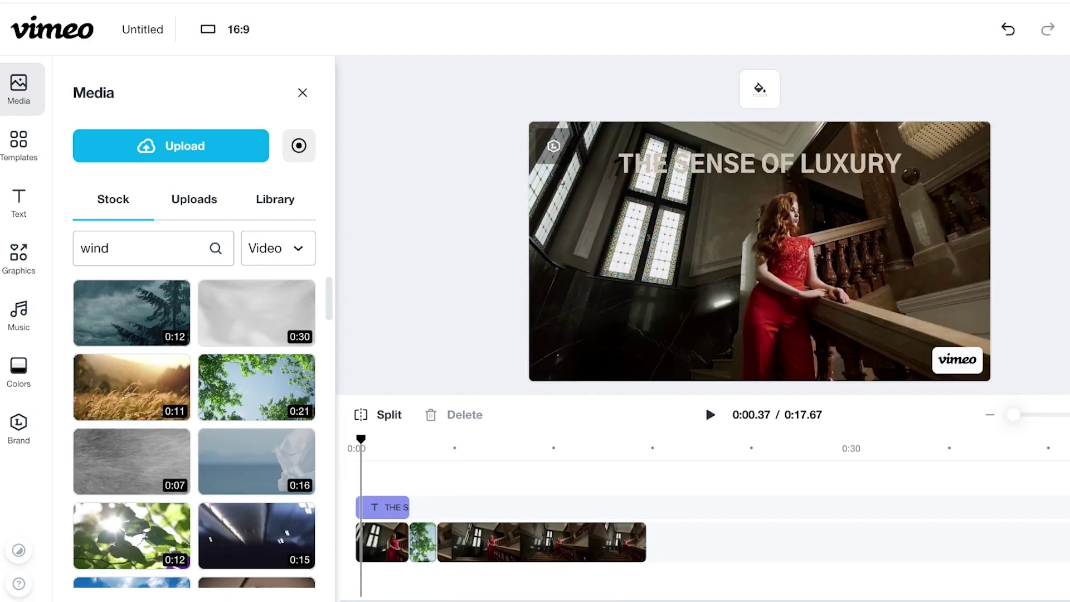
Step: Look through the available graphics categories
{"action": "left_click", "coordinate": [19, 202]}
{"action": "left_click", "coordinate": [18, 257]}
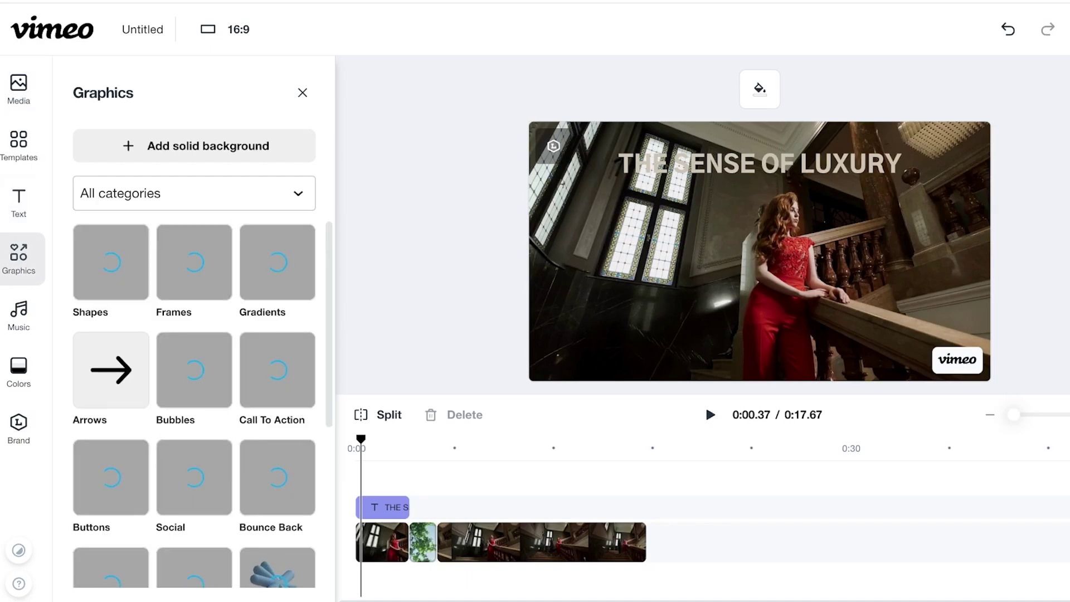
{"action": "scroll", "coordinate": [194, 370], "scroll_direction": "down", "scroll_amount": 3}
{"action": "scroll", "coordinate": [194, 369], "scroll_direction": "up", "scroll_amount": 3}
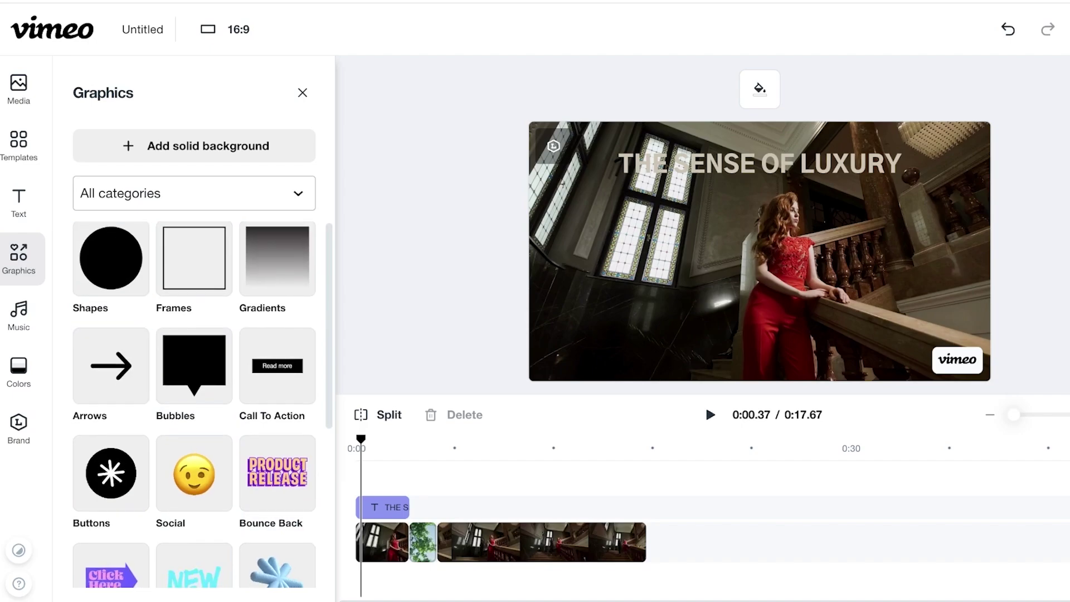
{"action": "scroll", "coordinate": [117, 360], "scroll_direction": "down", "scroll_amount": 4}
{"action": "scroll", "coordinate": [189, 401], "scroll_direction": "up", "scroll_amount": 4}
Step: Try a solid background between the treetop clip and the second video part, and remove it
{"action": "left_click", "coordinate": [194, 193]}
{"action": "left_click", "coordinate": [194, 145]}
{"action": "left_click_drag", "start_coordinate": [405, 493], "coordinate": [461, 541]}
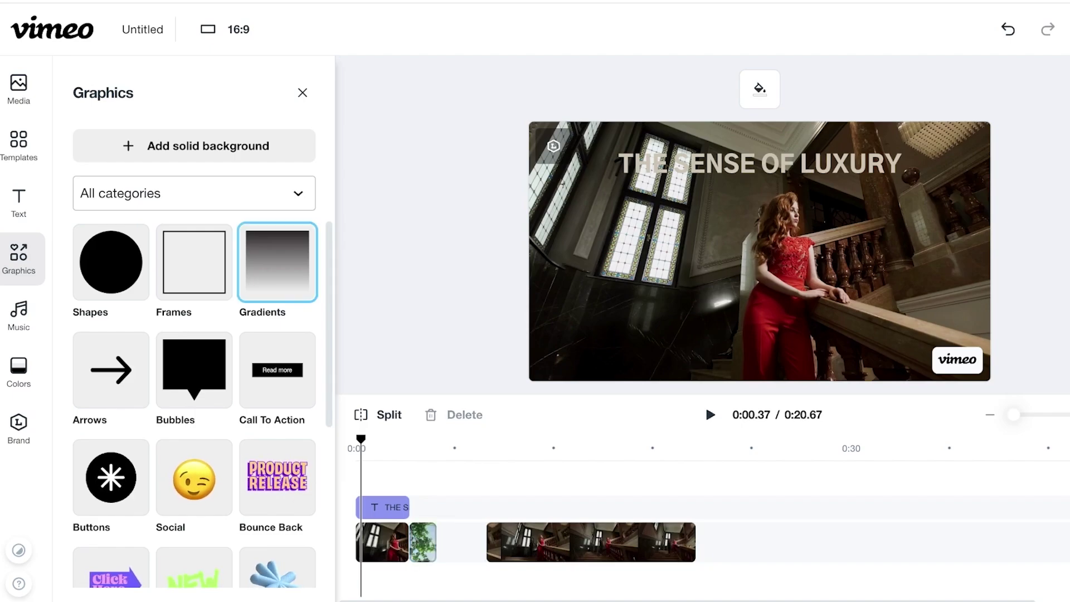
{"action": "left_click", "coordinate": [449, 541]}
{"action": "left_click_drag", "start_coordinate": [591, 541], "coordinate": [541, 543]}
{"action": "left_click", "coordinate": [520, 473]}
Step: Place the playhead at 0:03.37, the start of the treetop clip, and show the Arrows graphics
{"action": "scroll", "coordinate": [194, 405], "scroll_direction": "down", "scroll_amount": 5}
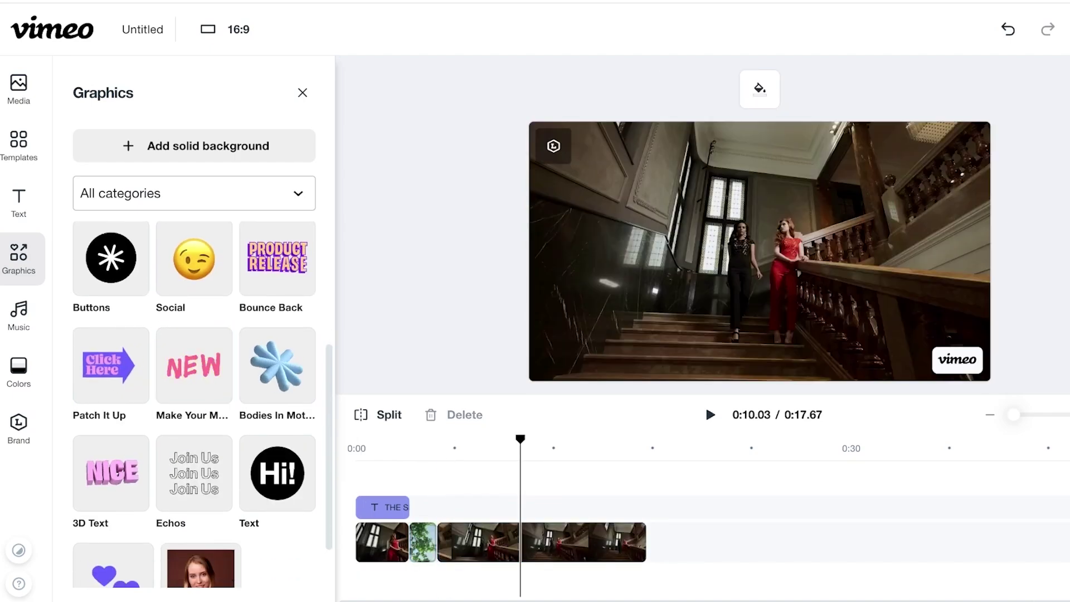
{"action": "scroll", "coordinate": [277, 406], "scroll_direction": "up", "scroll_amount": 1}
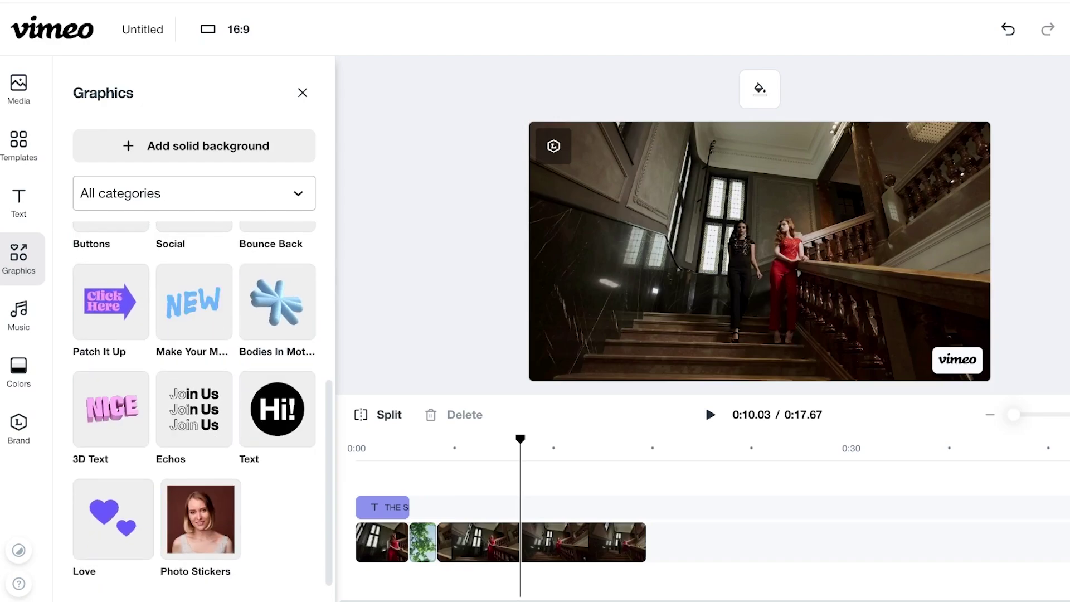
{"action": "left_click", "coordinate": [423, 542]}
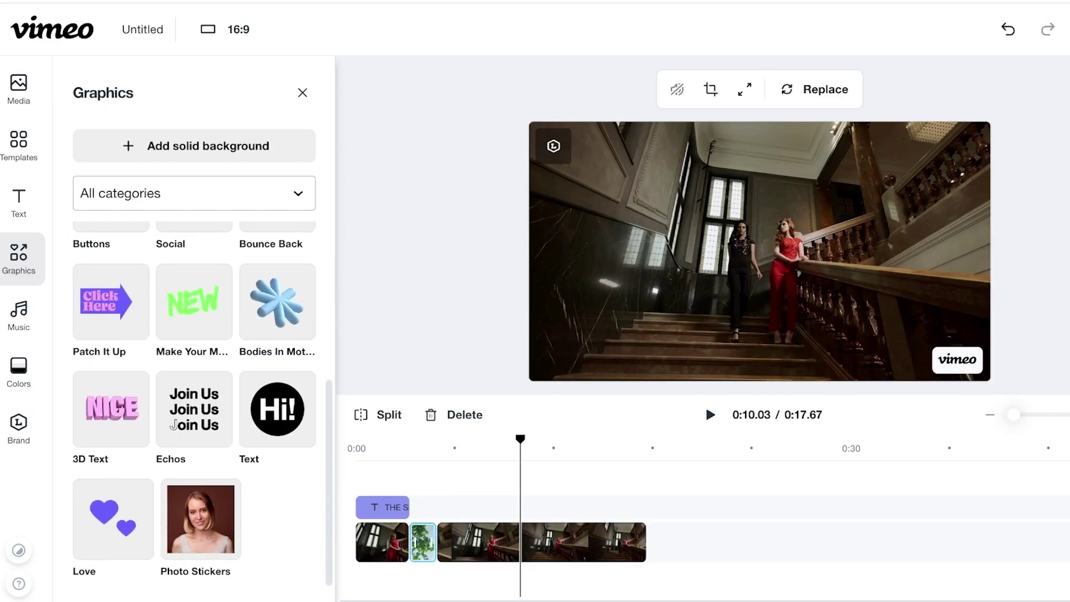
{"action": "left_click_drag", "start_coordinate": [520, 439], "coordinate": [410, 439]}
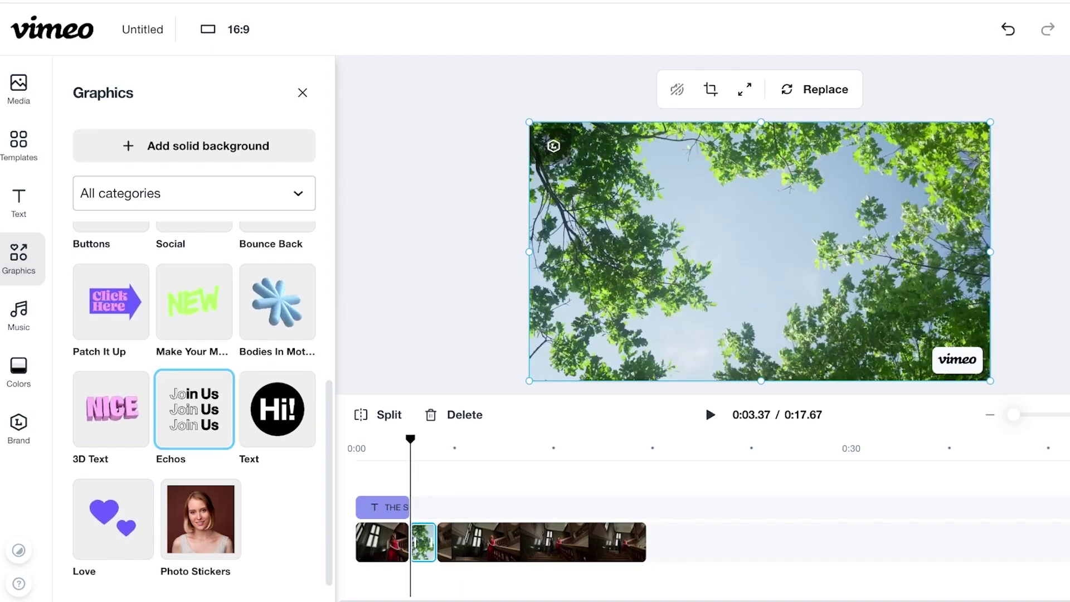
{"action": "scroll", "coordinate": [193, 409], "scroll_direction": "up", "scroll_amount": 1}
{"action": "left_click", "coordinate": [194, 193]}
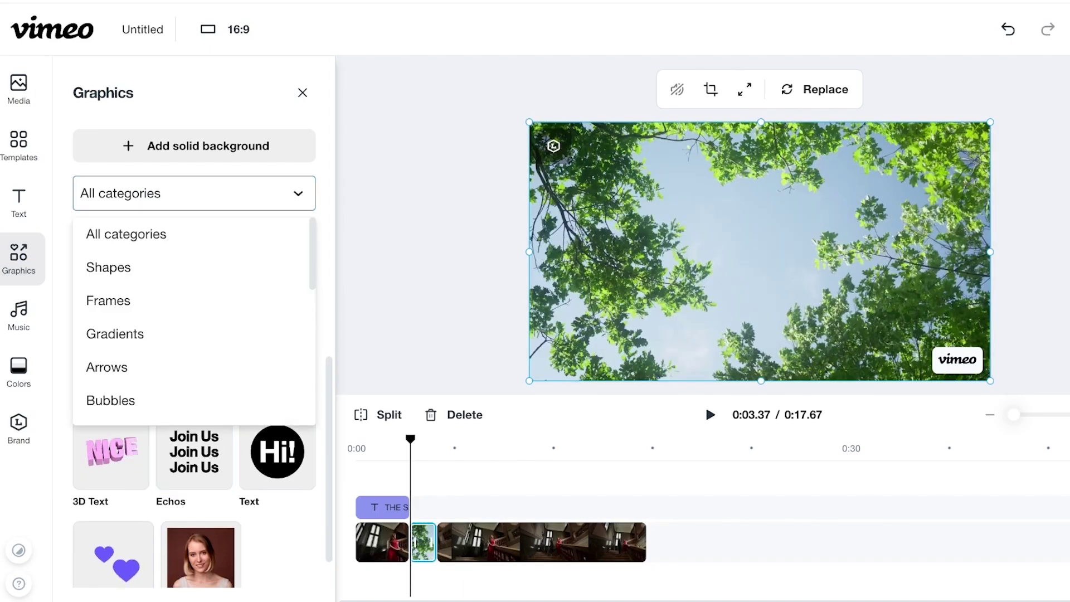
{"action": "scroll", "coordinate": [189, 300], "scroll_direction": "down", "scroll_amount": 1}
{"action": "left_click", "coordinate": [107, 332]}
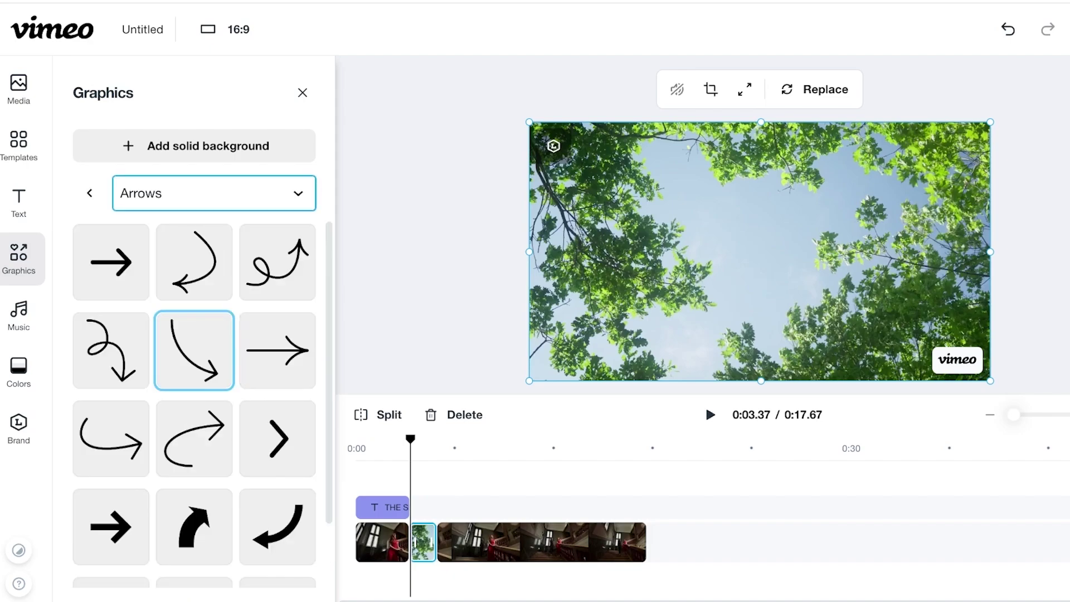
{"action": "scroll", "coordinate": [194, 404], "scroll_direction": "down", "scroll_amount": 1}
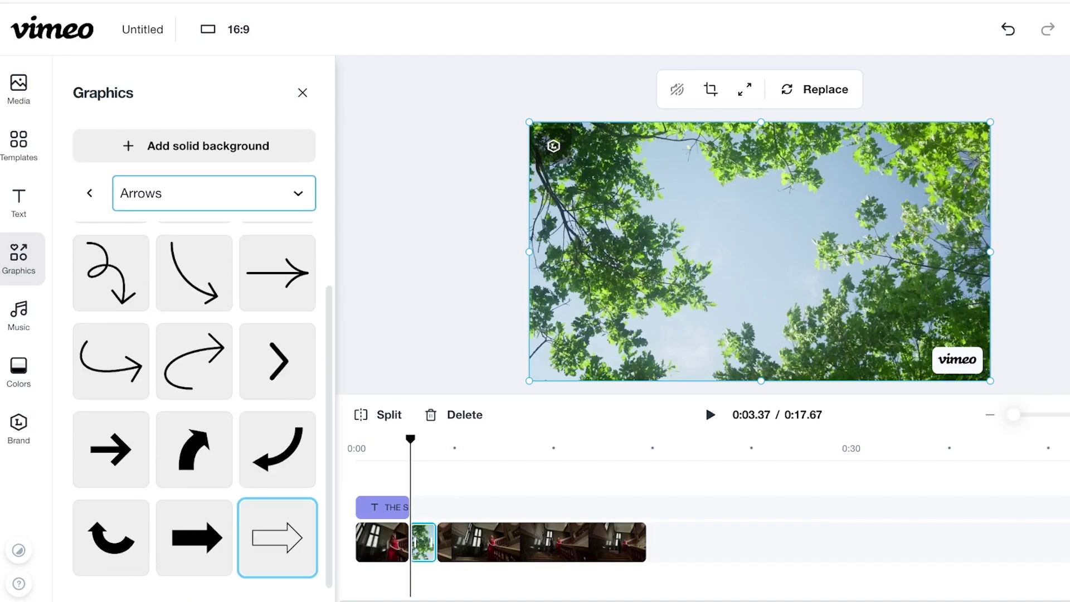
Step: Add the outlined arrow enlarged at the treetop frame's right edge, and trim it to end with that clip
{"action": "left_click", "coordinate": [277, 537]}
{"action": "left_click_drag", "start_coordinate": [760, 251], "coordinate": [947, 244]}
{"action": "left_click_drag", "start_coordinate": [989, 202], "coordinate": [1066, 151]}
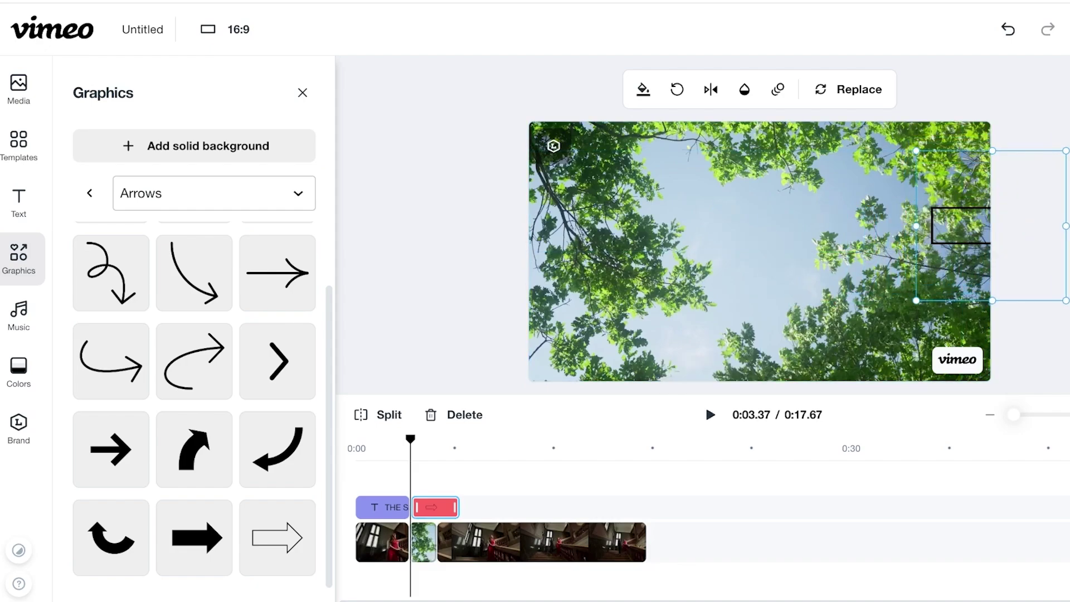
{"action": "left_click_drag", "start_coordinate": [455, 507], "coordinate": [434, 507]}
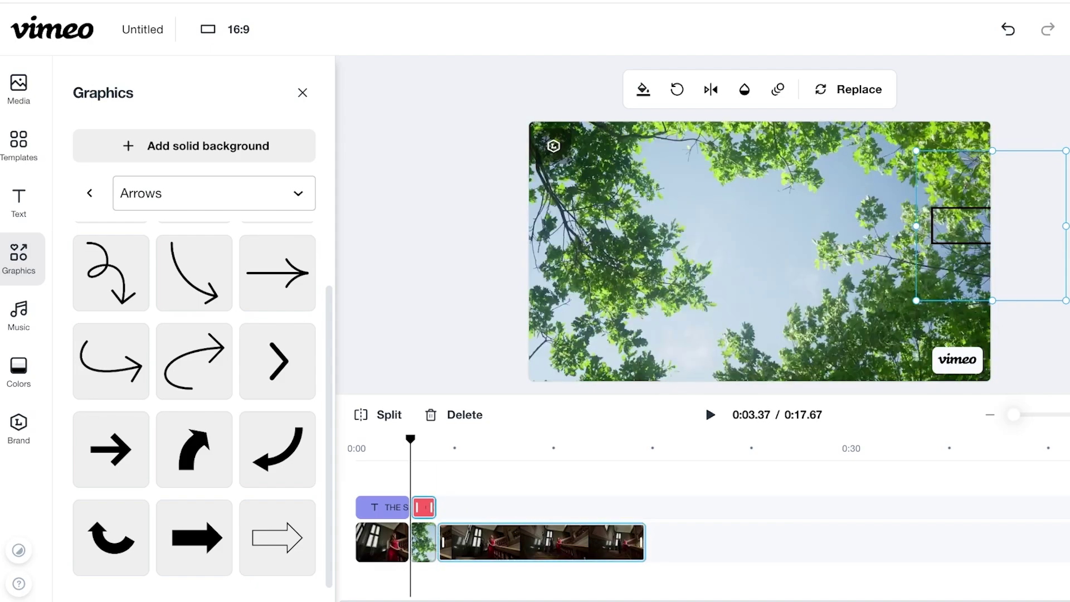
Step: Add a second outlined arrow at 0:04.93, move it to the frame's left edge, and shorten it to about 2 seconds
{"action": "left_click", "coordinate": [468, 541]}
{"action": "left_click_drag", "start_coordinate": [410, 439], "coordinate": [436, 439]}
{"action": "left_click", "coordinate": [277, 449]}
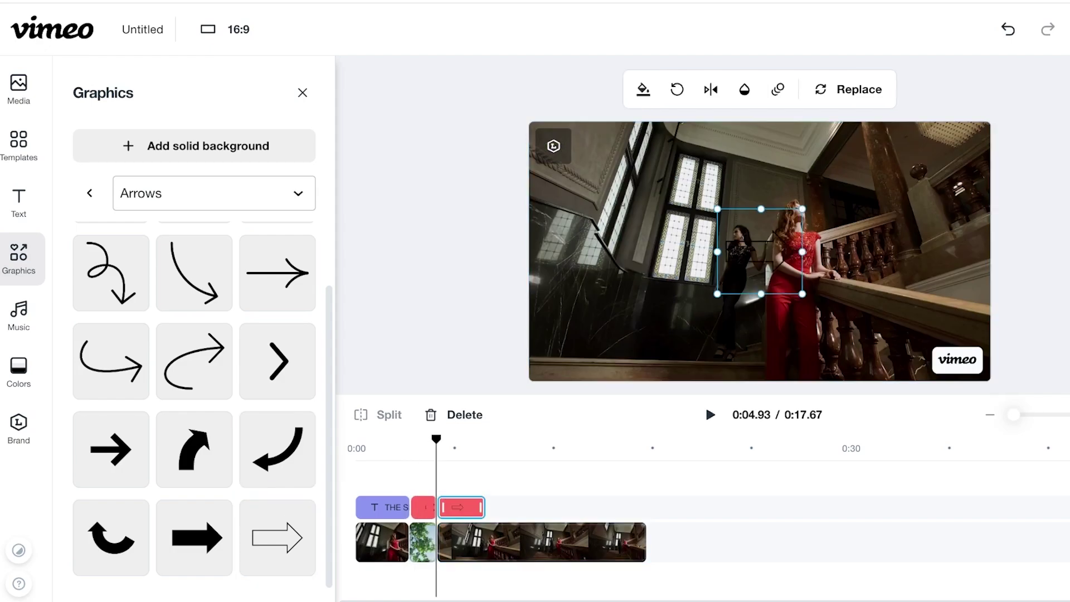
{"action": "left_click_drag", "start_coordinate": [759, 252], "coordinate": [542, 252]}
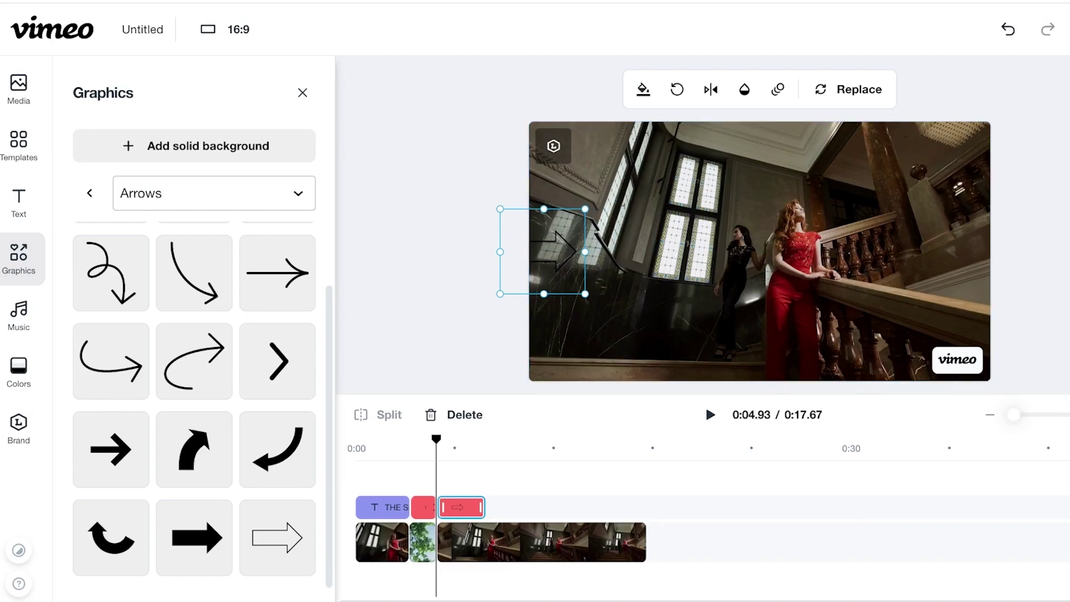
{"action": "left_click_drag", "start_coordinate": [481, 507], "coordinate": [467, 507]}
{"action": "left_click", "coordinate": [490, 485]}
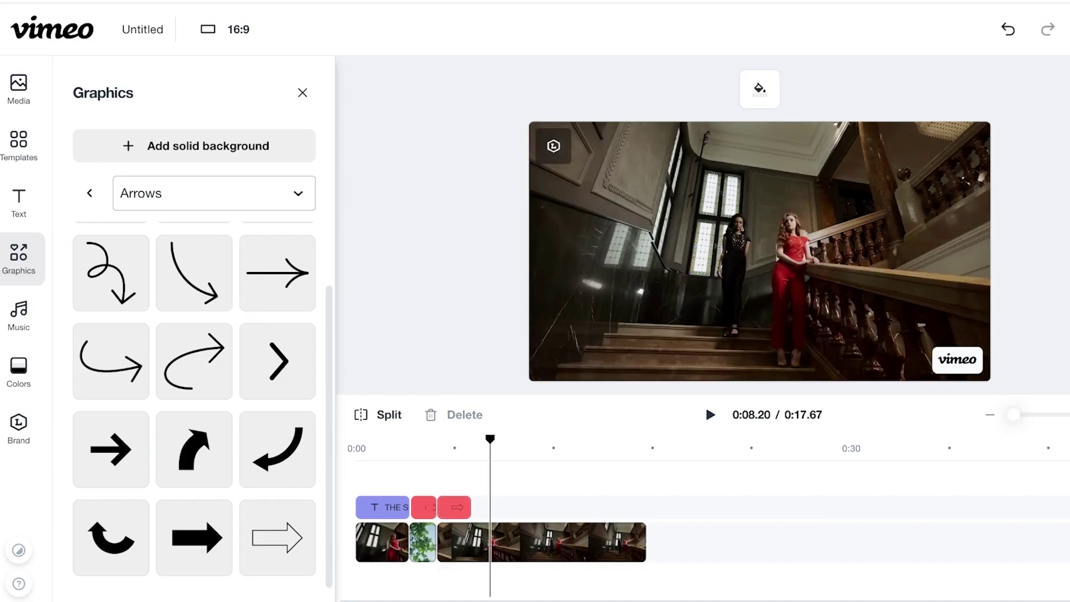
Step: Play the video from the start to check how the two arrows lead across the cut
{"action": "left_click_drag", "start_coordinate": [490, 439], "coordinate": [355, 439]}
{"action": "left_click", "coordinate": [710, 414]}
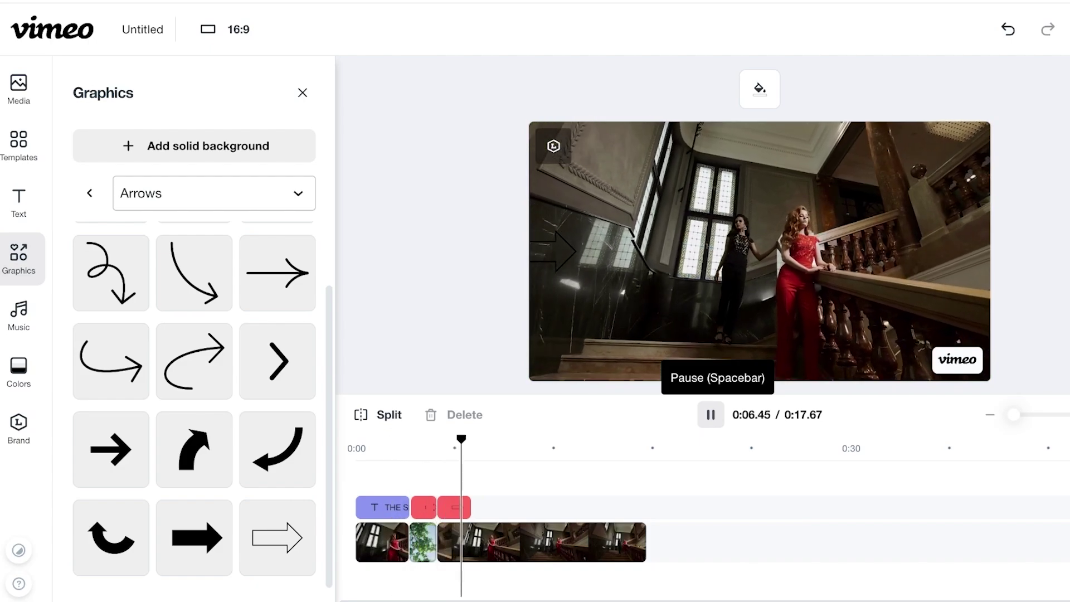
{"action": "left_click", "coordinate": [710, 414]}
Step: Delete both arrow graphics from the timeline and place the playhead at 0:05.57
{"action": "left_click", "coordinate": [454, 507]}
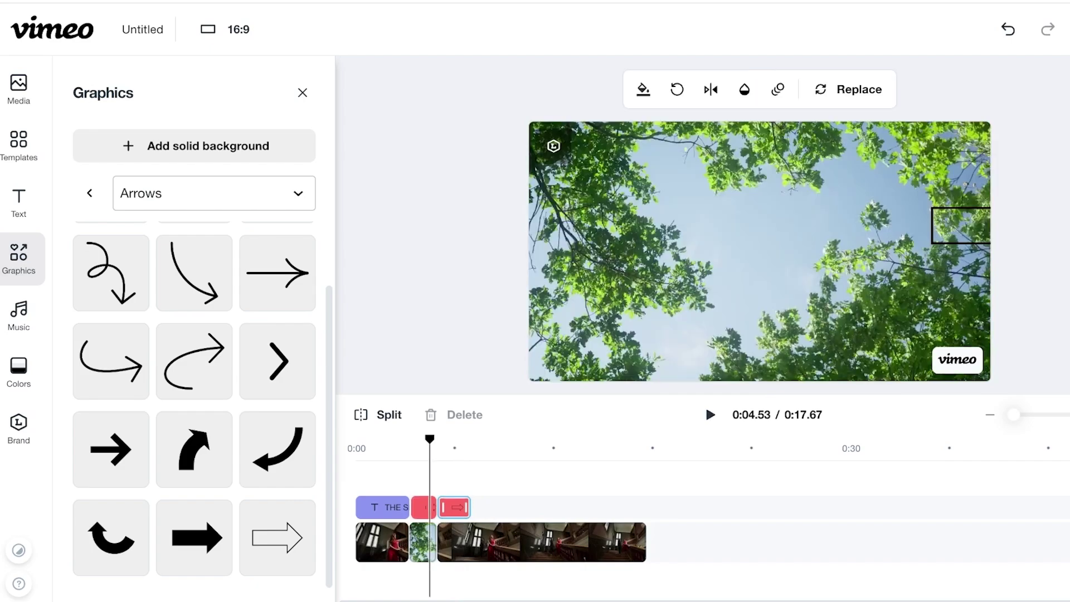
{"action": "key", "text": "Delete"}
{"action": "left_click_drag", "start_coordinate": [429, 439], "coordinate": [446, 439]}
{"action": "left_click", "coordinate": [423, 507]}
{"action": "key", "text": "Delete"}
Step: View the featured and uploaded music, and the brand colors
{"action": "left_click", "coordinate": [18, 315]}
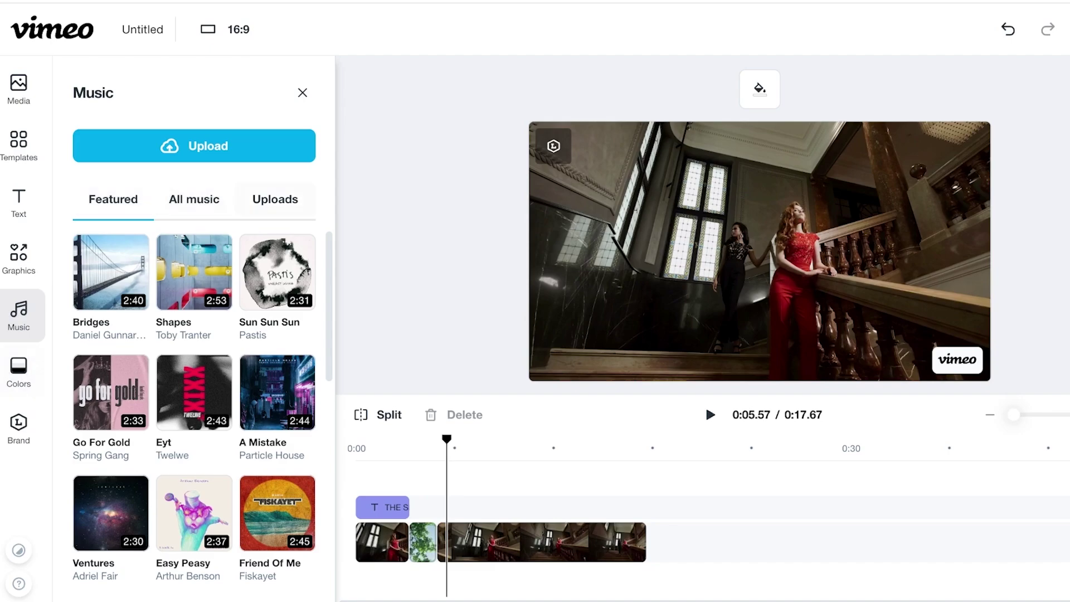
{"action": "left_click", "coordinate": [275, 199]}
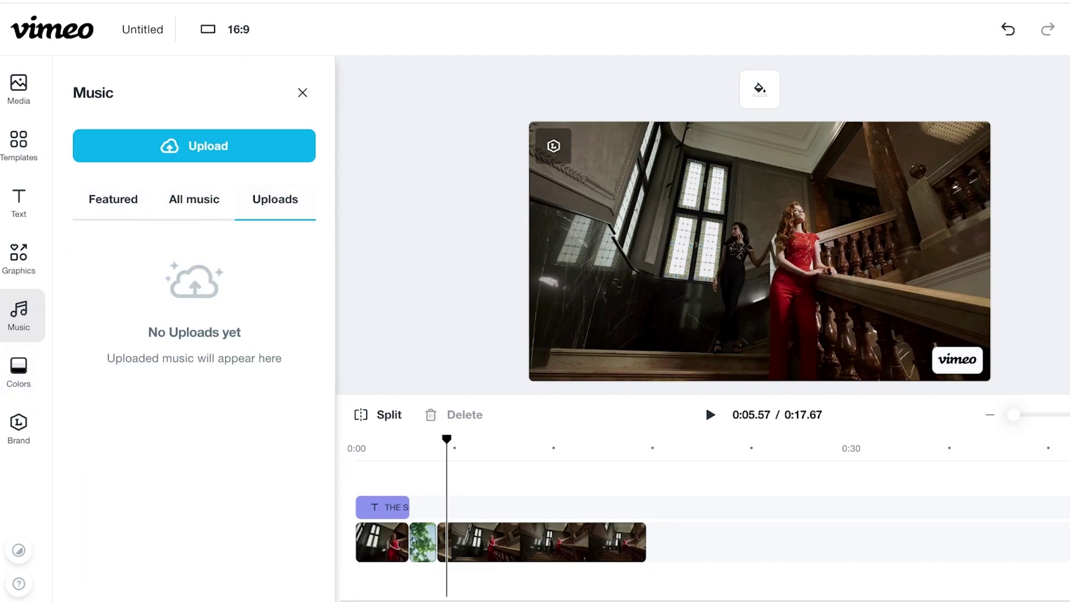
{"action": "left_click", "coordinate": [18, 370]}
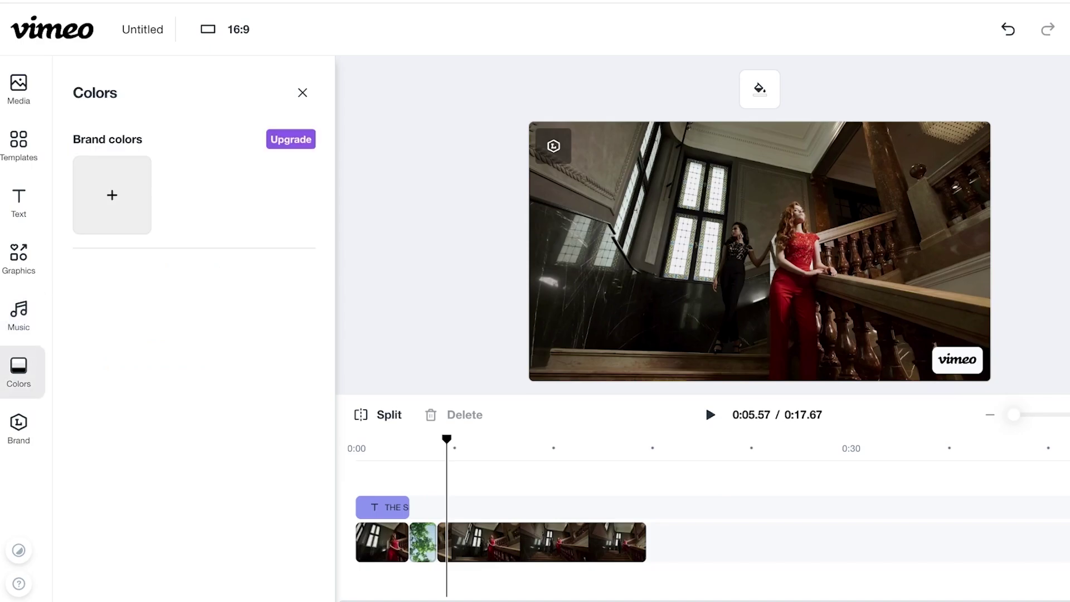
Step: Try two of the preset color palettes on the video and browse the other three-color palettes
{"action": "left_click", "coordinate": [194, 300]}
{"action": "left_click", "coordinate": [277, 300]}
{"action": "scroll", "coordinate": [111, 390], "scroll_direction": "down", "scroll_amount": 9}
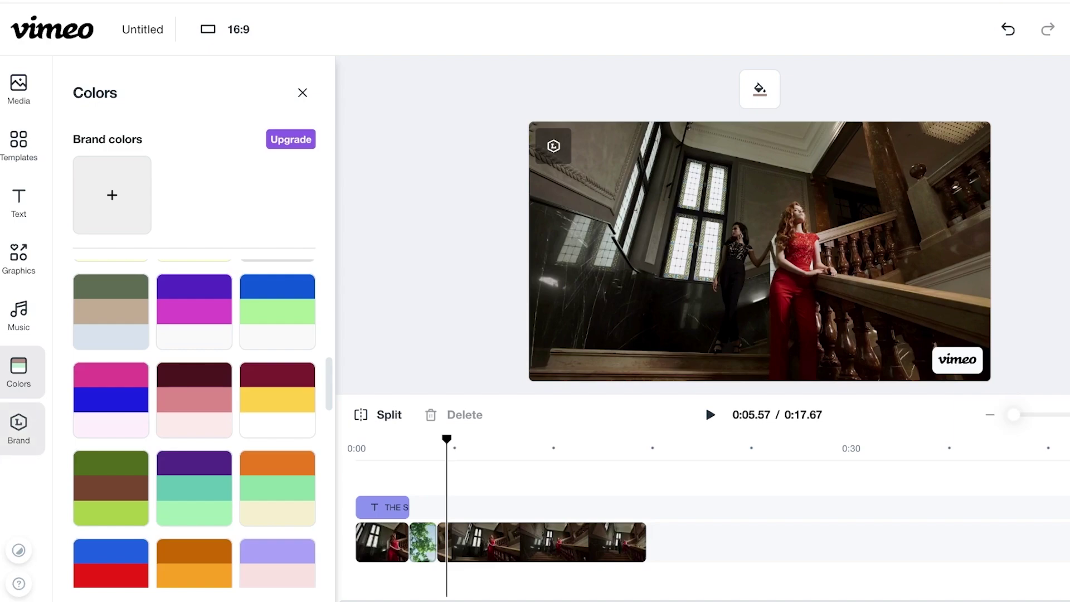
Step: View the Brand kit upgrade offer, dismiss it, and return to the media library
{"action": "left_click", "coordinate": [19, 428]}
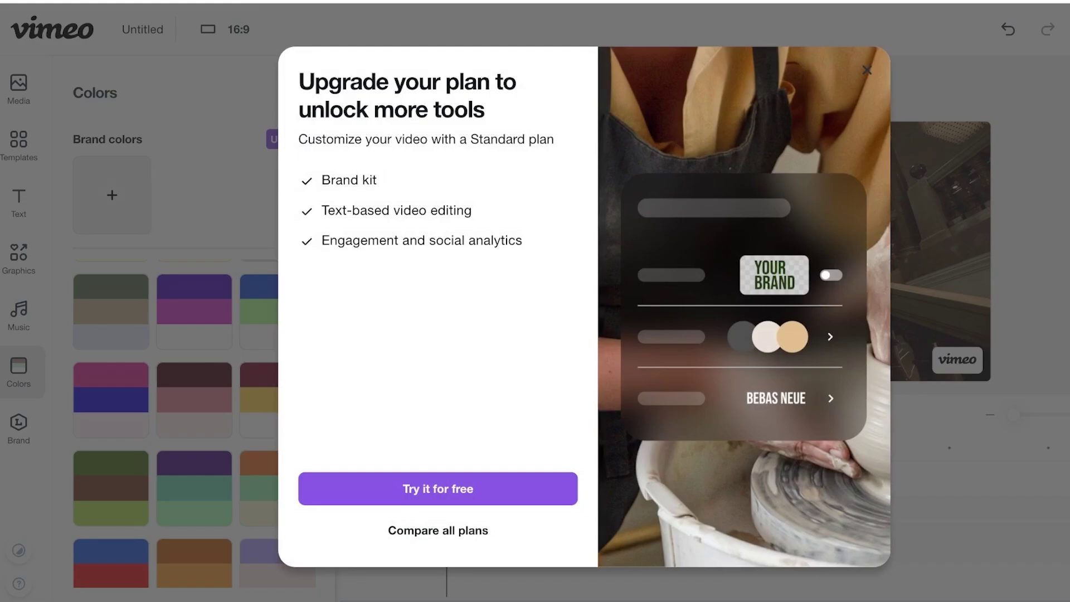
{"action": "left_click", "coordinate": [194, 399]}
{"action": "left_click", "coordinate": [19, 89]}
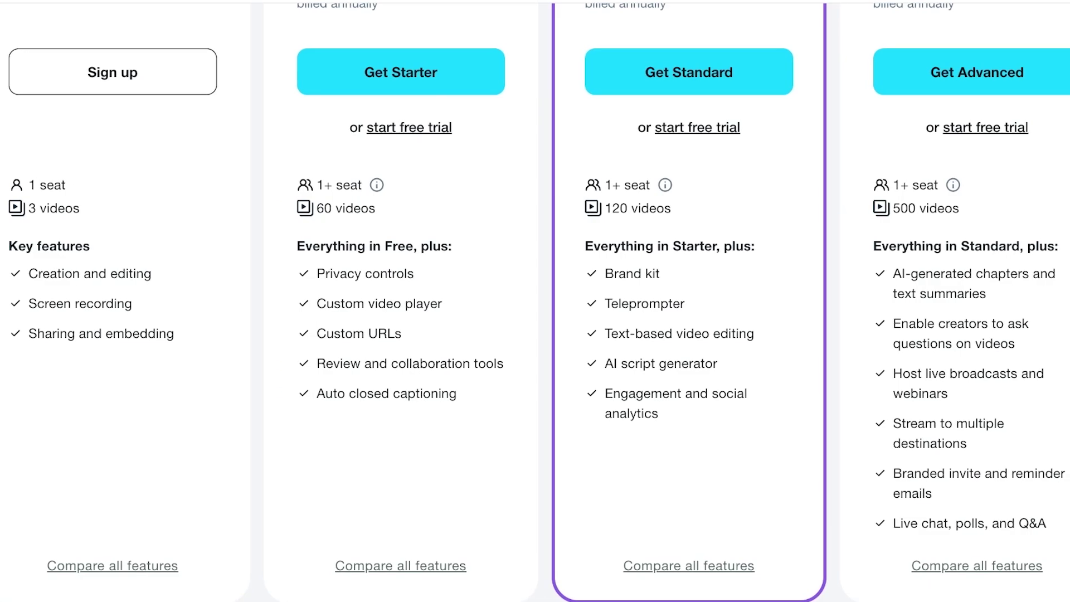
Step: Compare the prices, seats, video limits and key features of the Free, Starter, Standard and Advanced plans
{"action": "scroll", "coordinate": [535, 300], "scroll_direction": "up", "scroll_amount": 4}
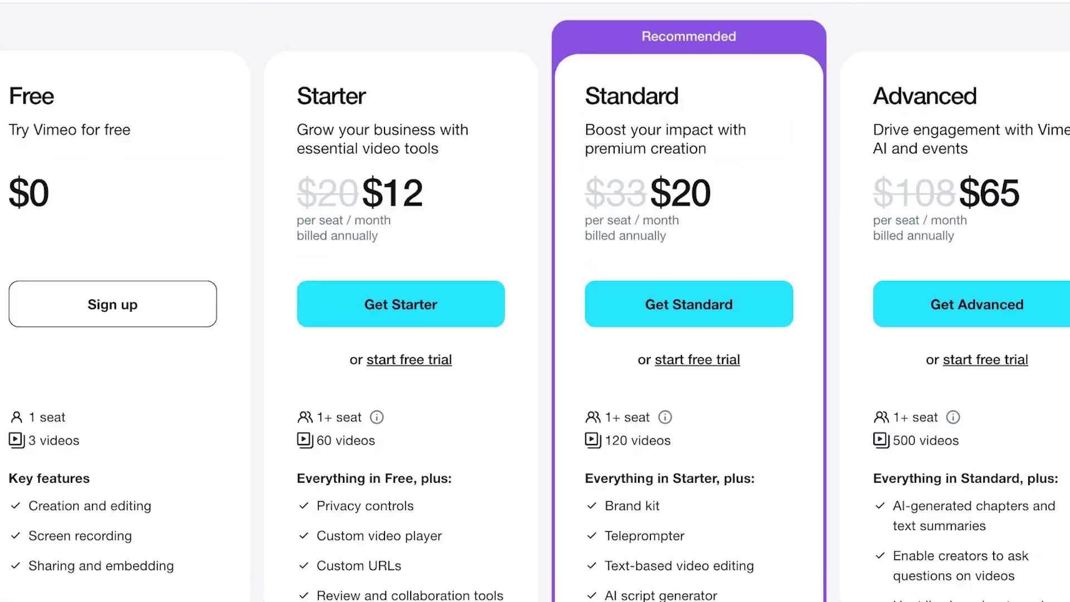
{"action": "scroll", "coordinate": [535, 312], "scroll_direction": "down", "scroll_amount": 2}
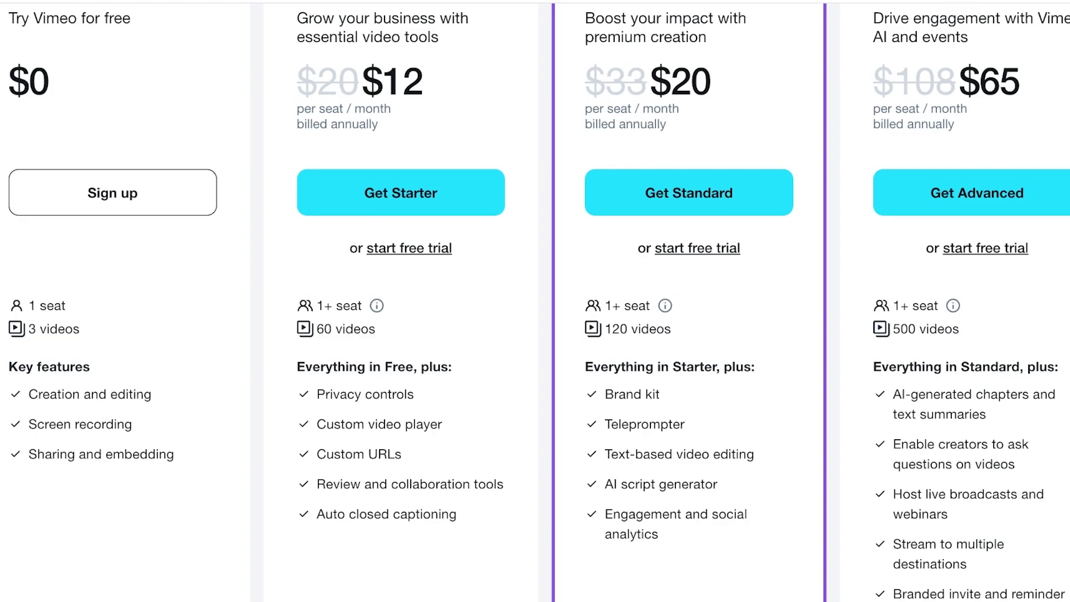
{"action": "scroll", "coordinate": [400, 464], "scroll_direction": "up", "scroll_amount": 4}
{"action": "scroll", "coordinate": [400, 463], "scroll_direction": "down", "scroll_amount": 6}
{"action": "scroll", "coordinate": [400, 463], "scroll_direction": "up", "scroll_amount": 1}
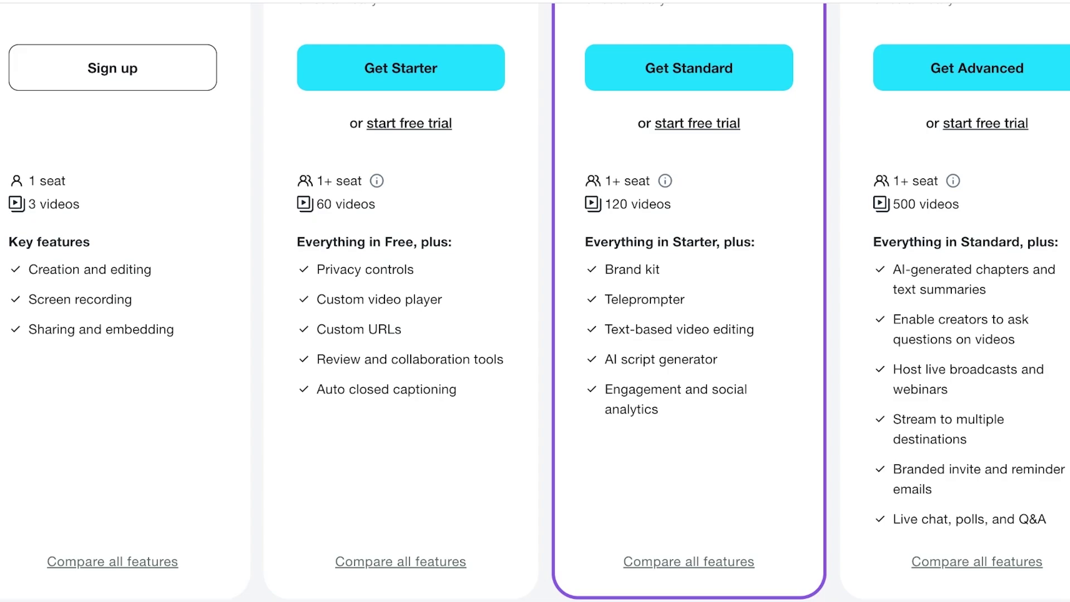
{"action": "scroll", "coordinate": [535, 301], "scroll_direction": "up", "scroll_amount": 3}
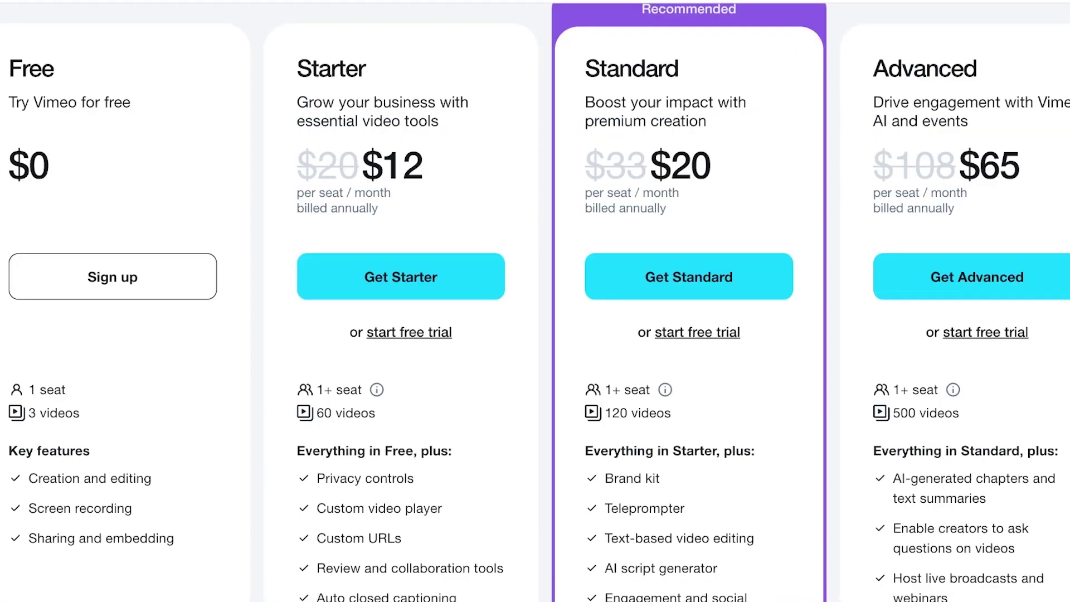
{"action": "scroll", "coordinate": [535, 300], "scroll_direction": "down", "scroll_amount": 1}
{"action": "scroll", "coordinate": [535, 301], "scroll_direction": "down", "scroll_amount": 2}
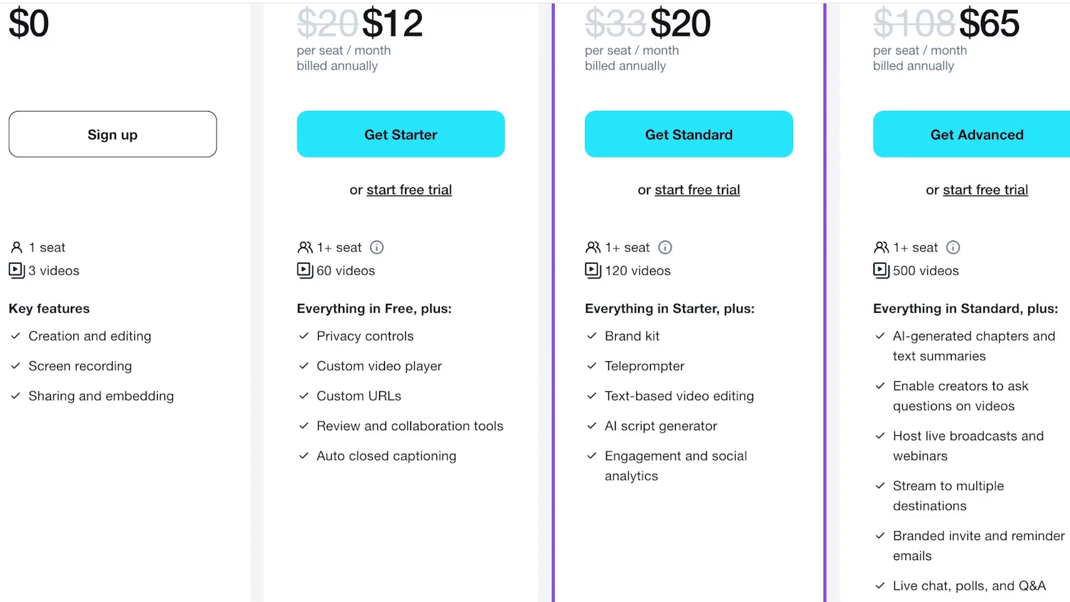
{"action": "scroll", "coordinate": [534, 301], "scroll_direction": "up", "scroll_amount": 6}
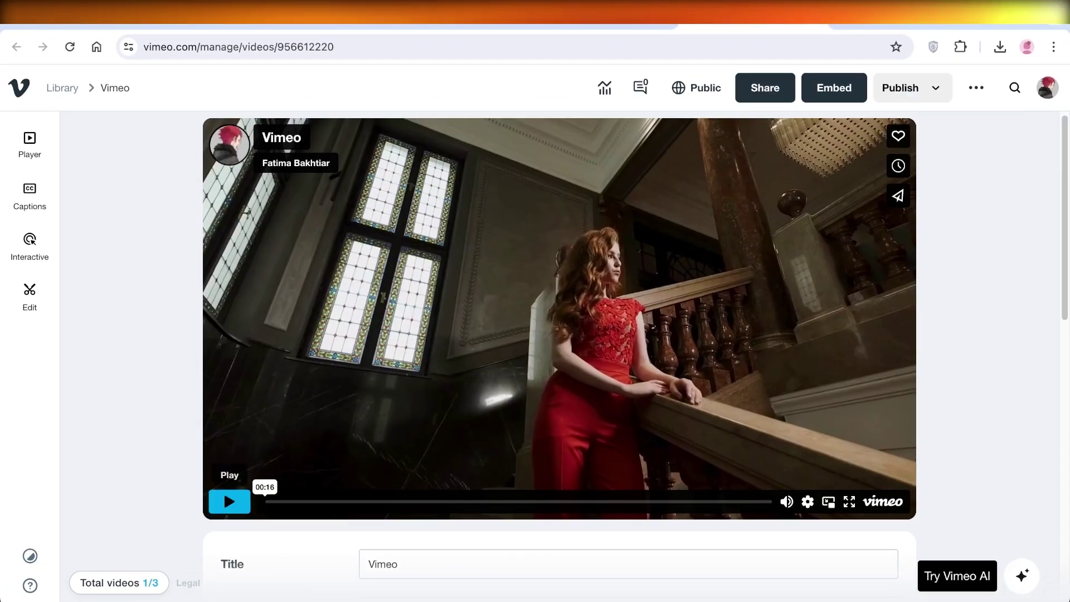
Step: Play the uploaded video on its management page
{"action": "left_click", "coordinate": [229, 501]}
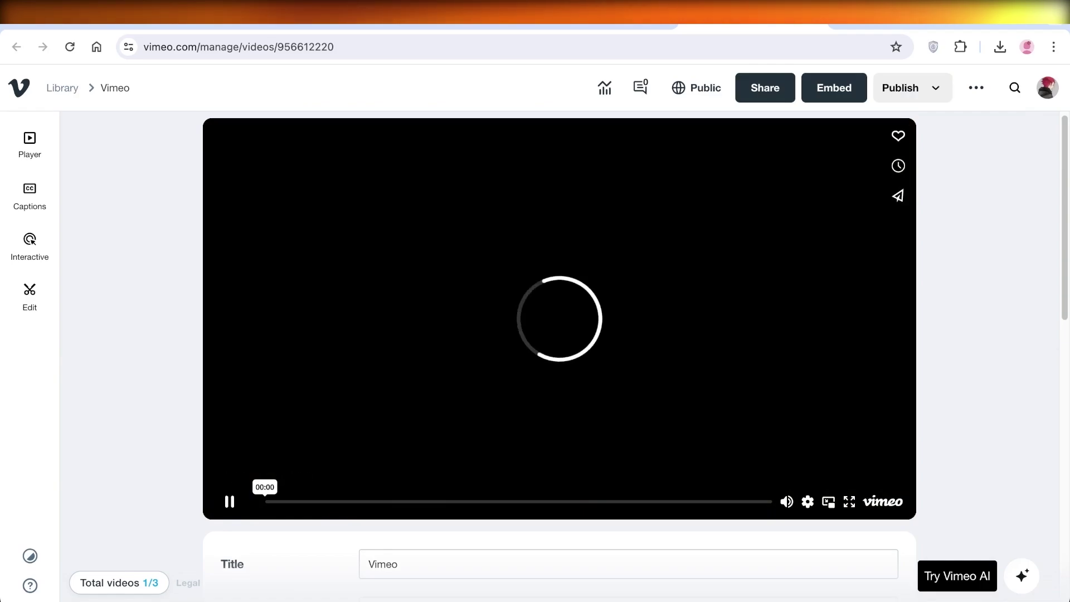